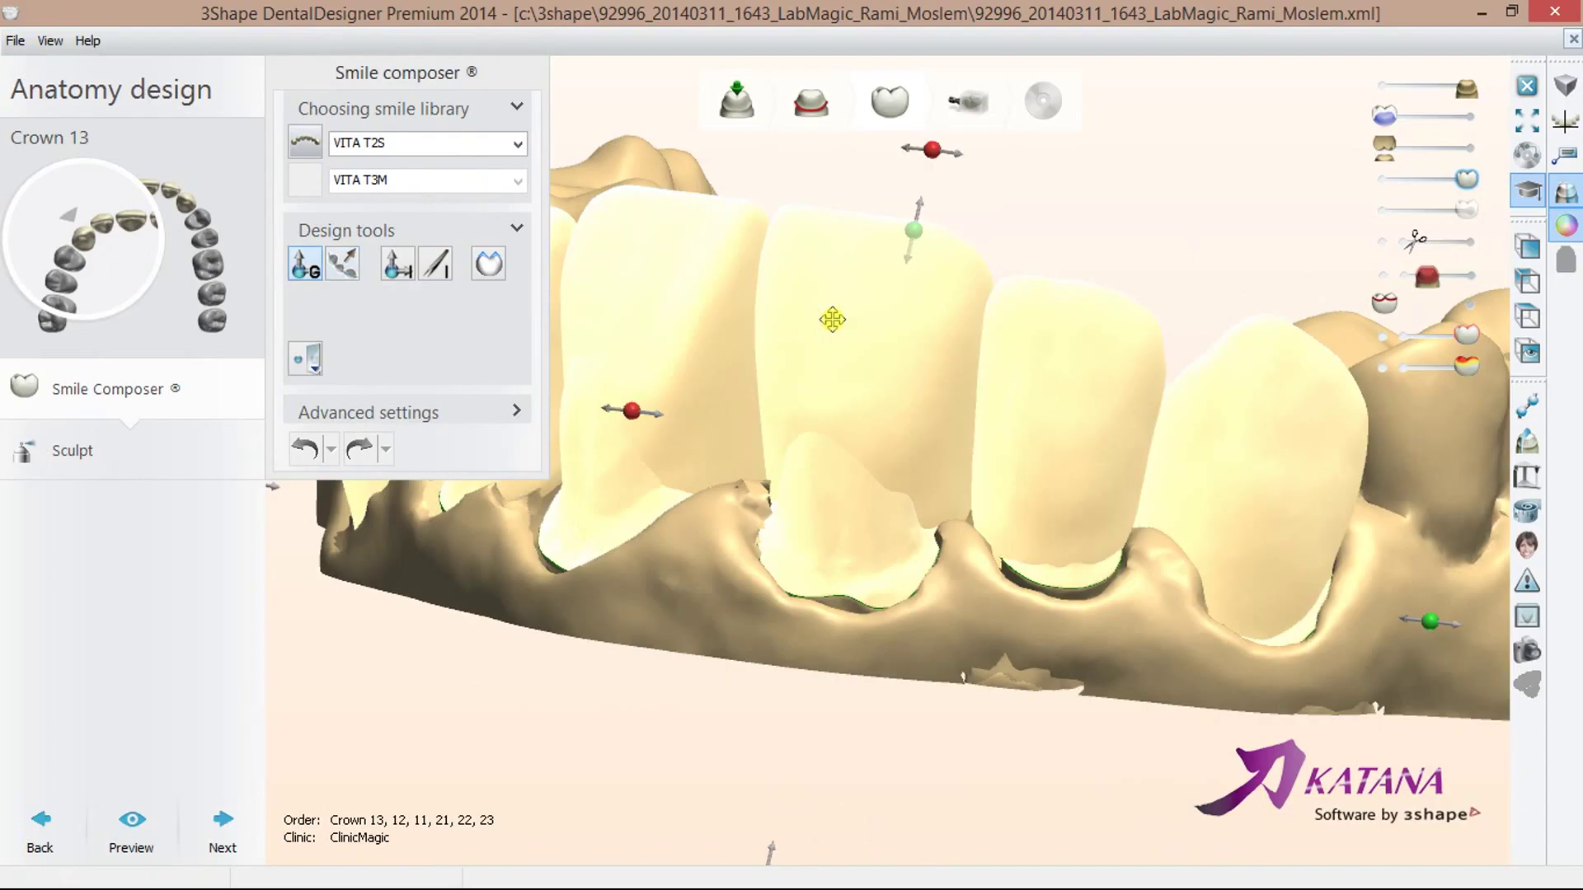
# - Lower the VITA T2S 13–23 crown set about 0.71 mm and rotate it 1.30°, then turn textures off
pyautogui.moveTo(915, 335); pyautogui.dragTo(920, 378, button='right')
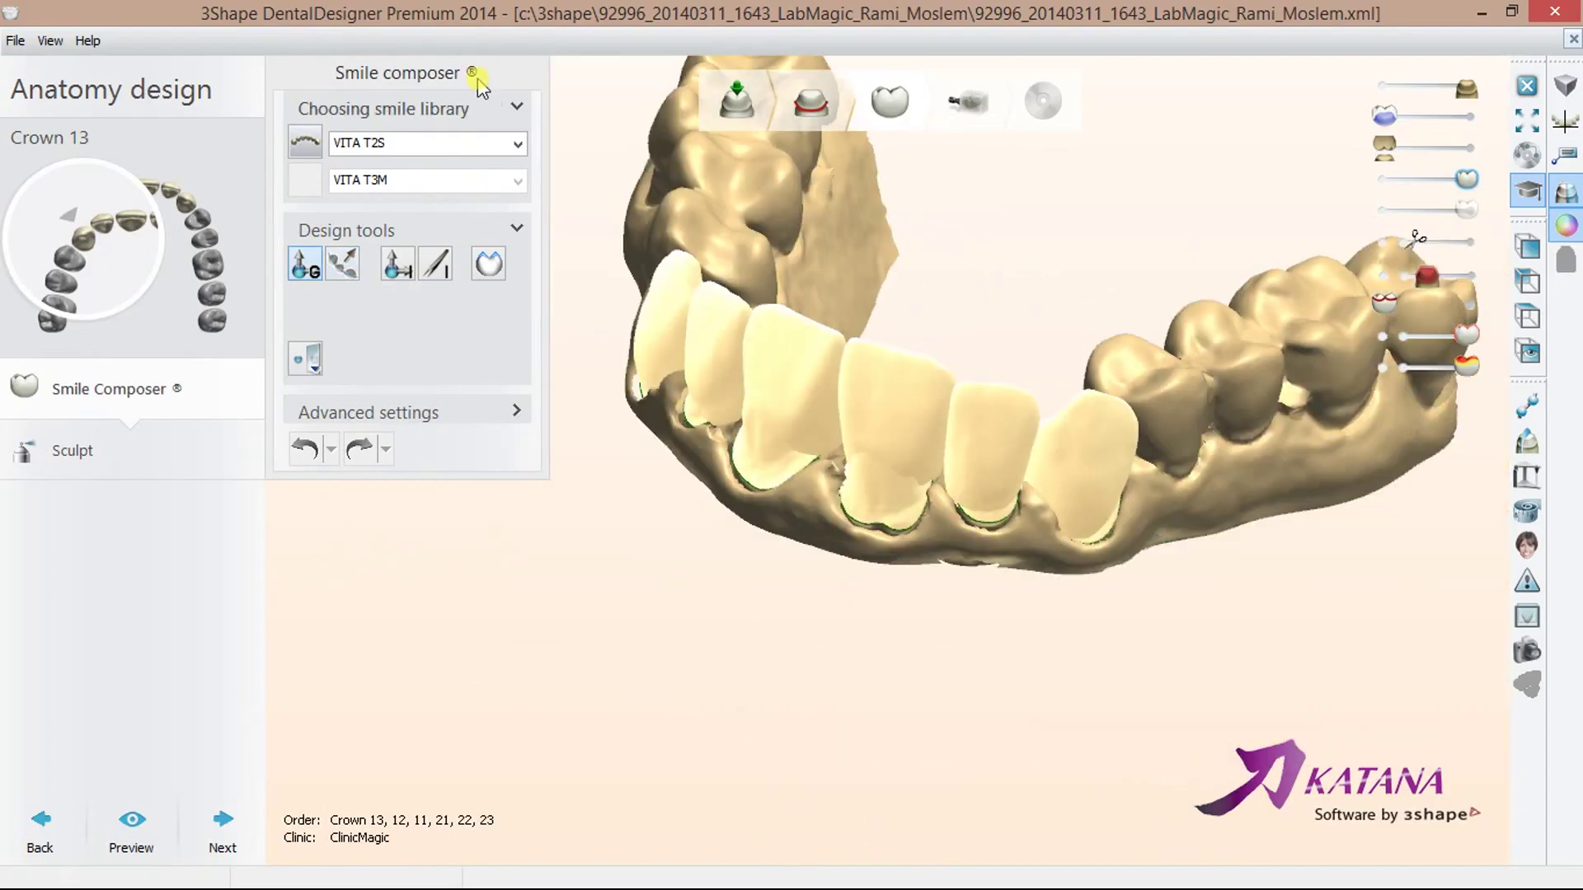
pyautogui.moveTo(473, 75); pyautogui.dragTo(267, 173)
pyautogui.moveTo(886, 340); pyautogui.dragTo(862, 451, button='right')
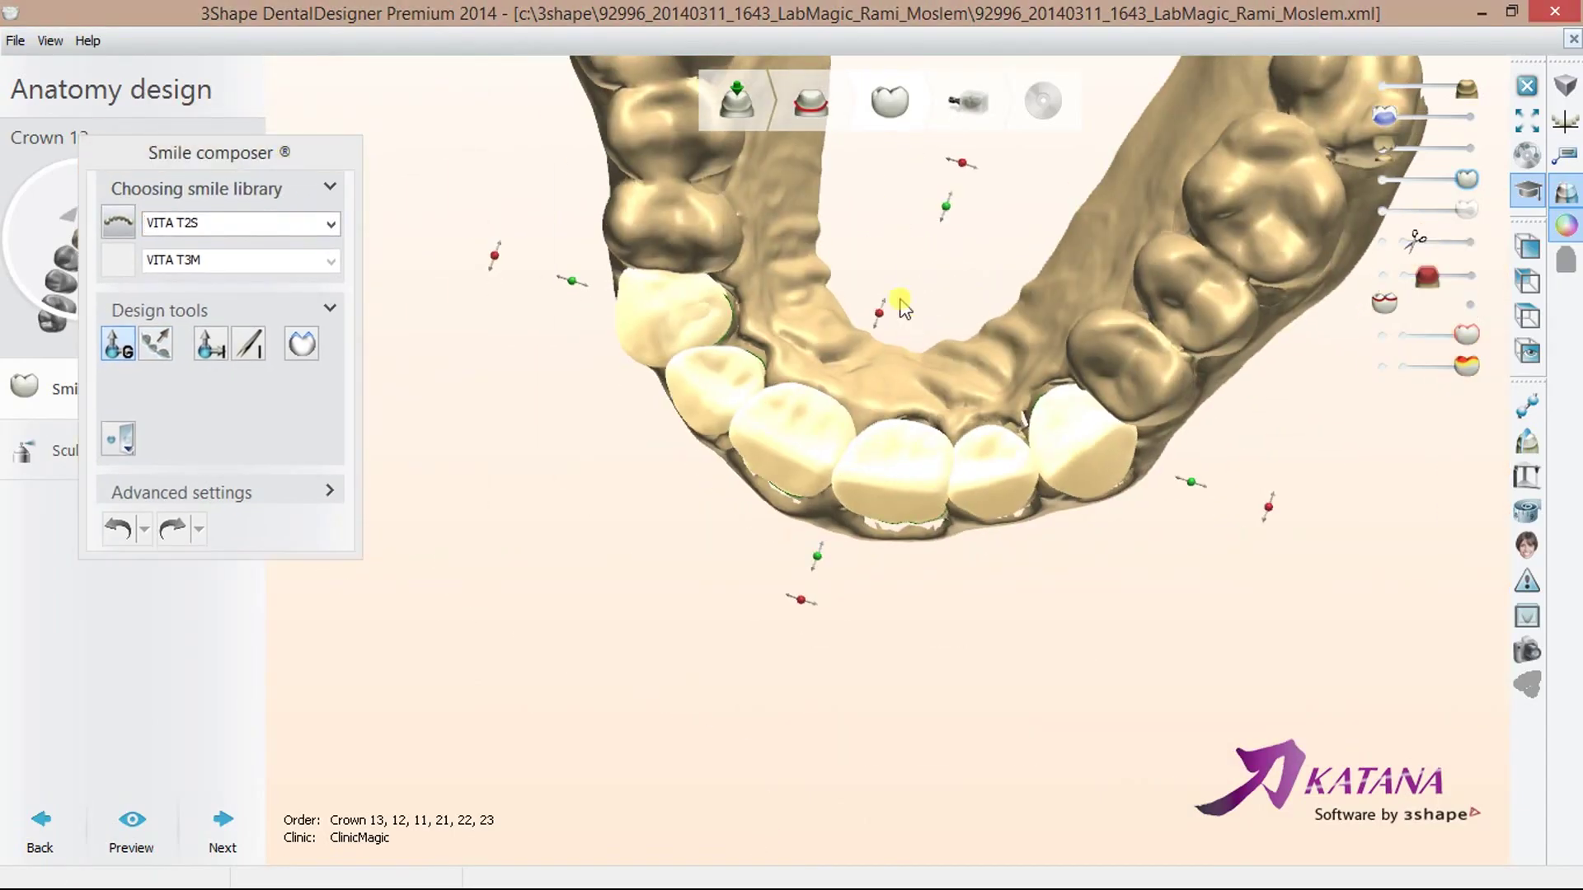
pyautogui.moveTo(946, 216); pyautogui.dragTo(940, 223)
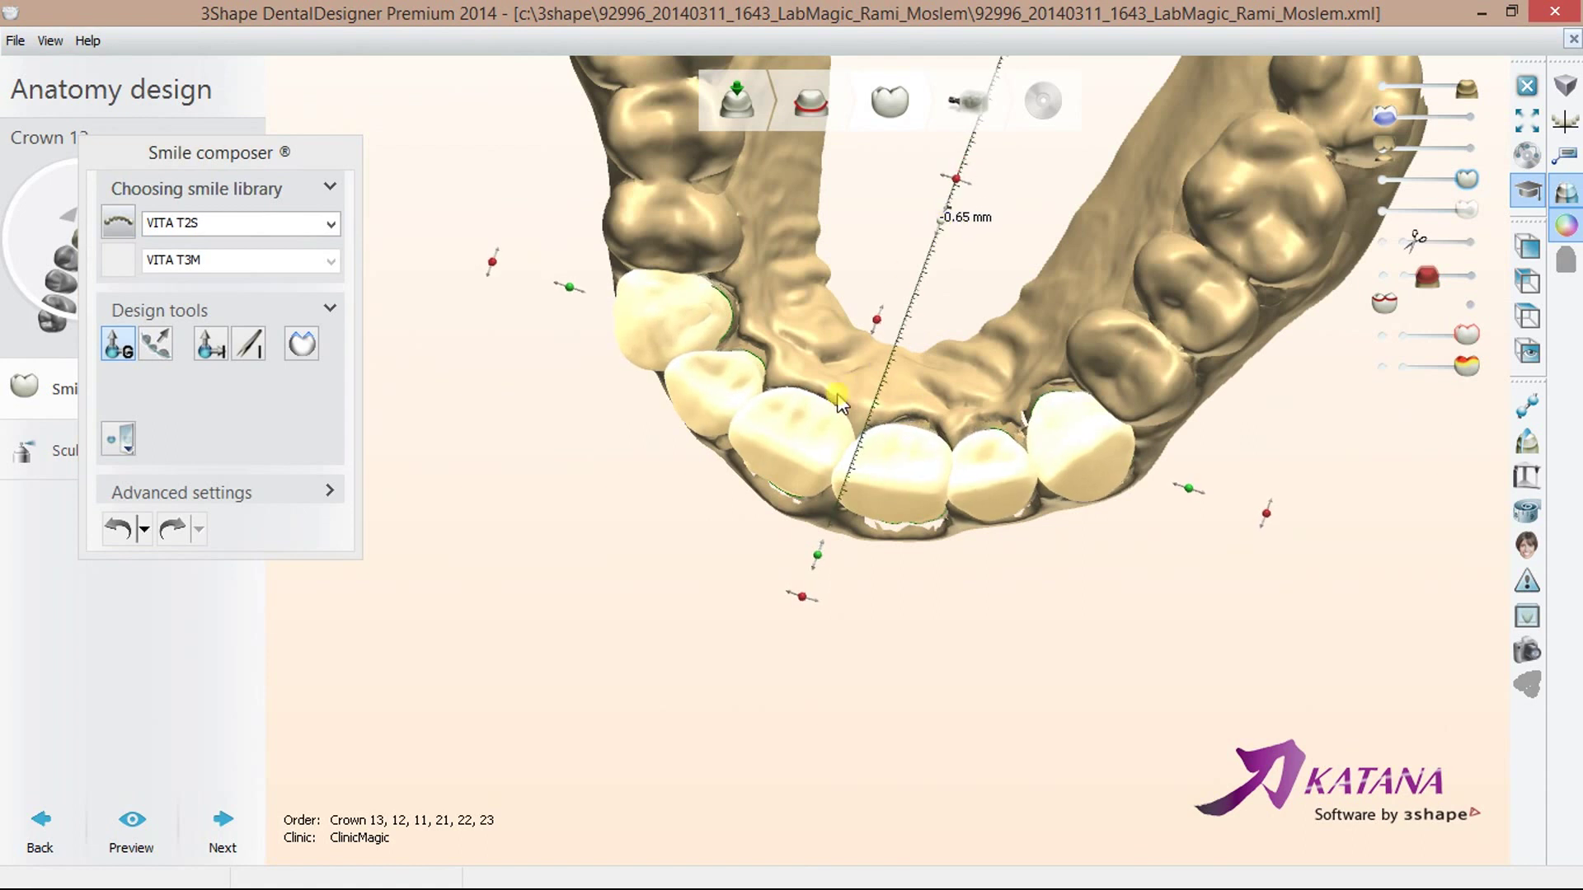
pyautogui.moveTo(816, 431); pyautogui.dragTo(818, 445)
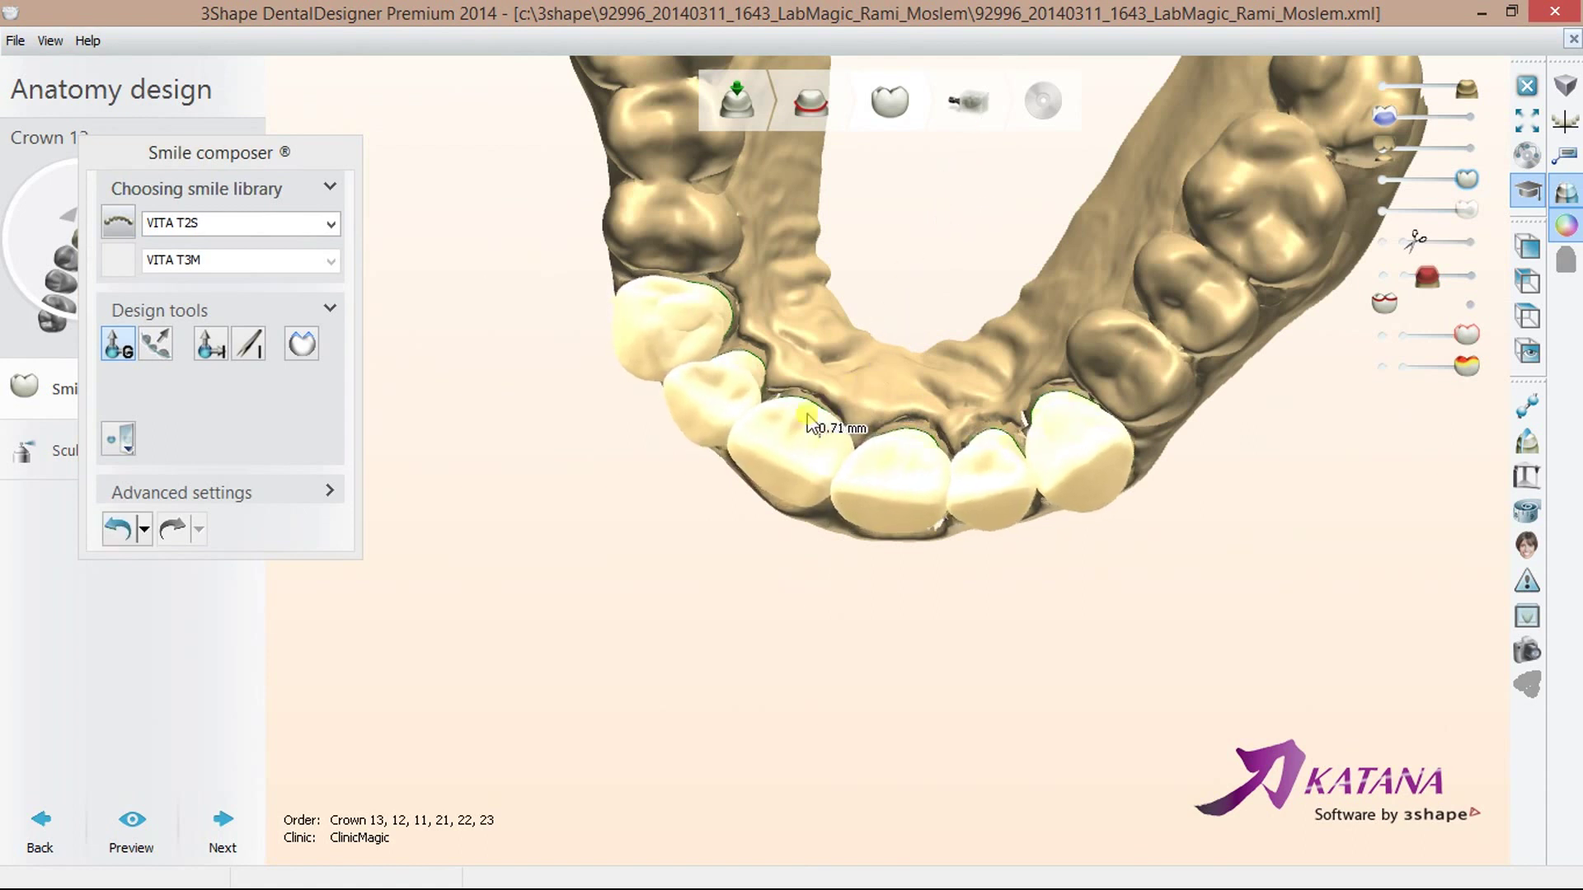
pyautogui.moveTo(493, 272); pyautogui.dragTo(497, 261)
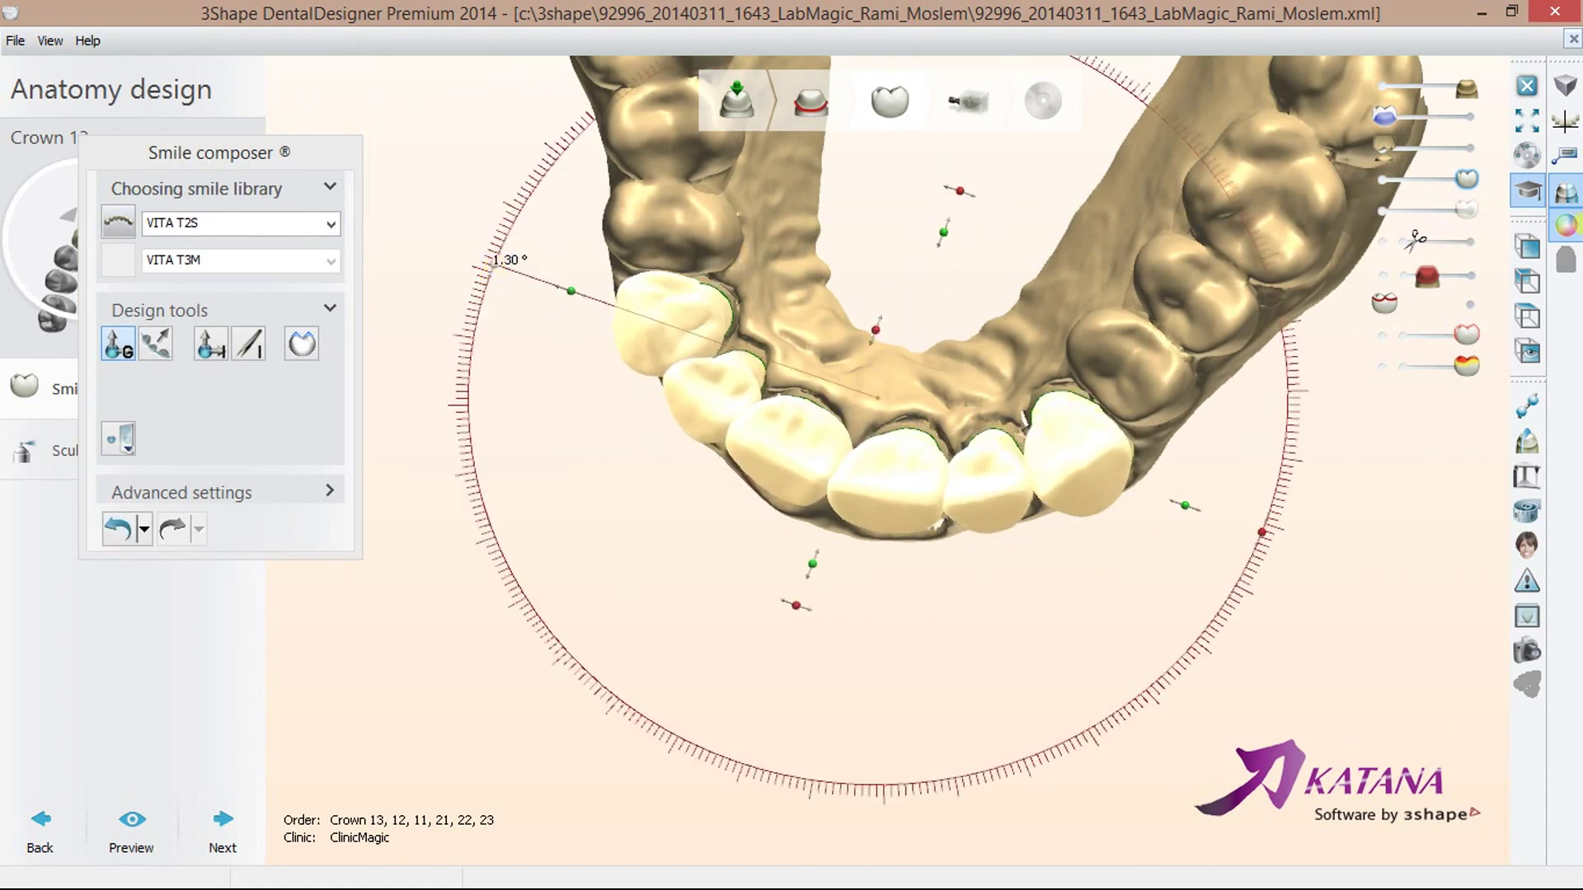
pyautogui.click(1572, 169)
pyautogui.moveTo(882, 324)
pyautogui.mouseDown(button='right')
pyautogui.moveTo(1087, 192)
pyautogui.moveTo(937, 276)
pyautogui.moveTo(1177, 196)
pyautogui.mouseUp(button='right')
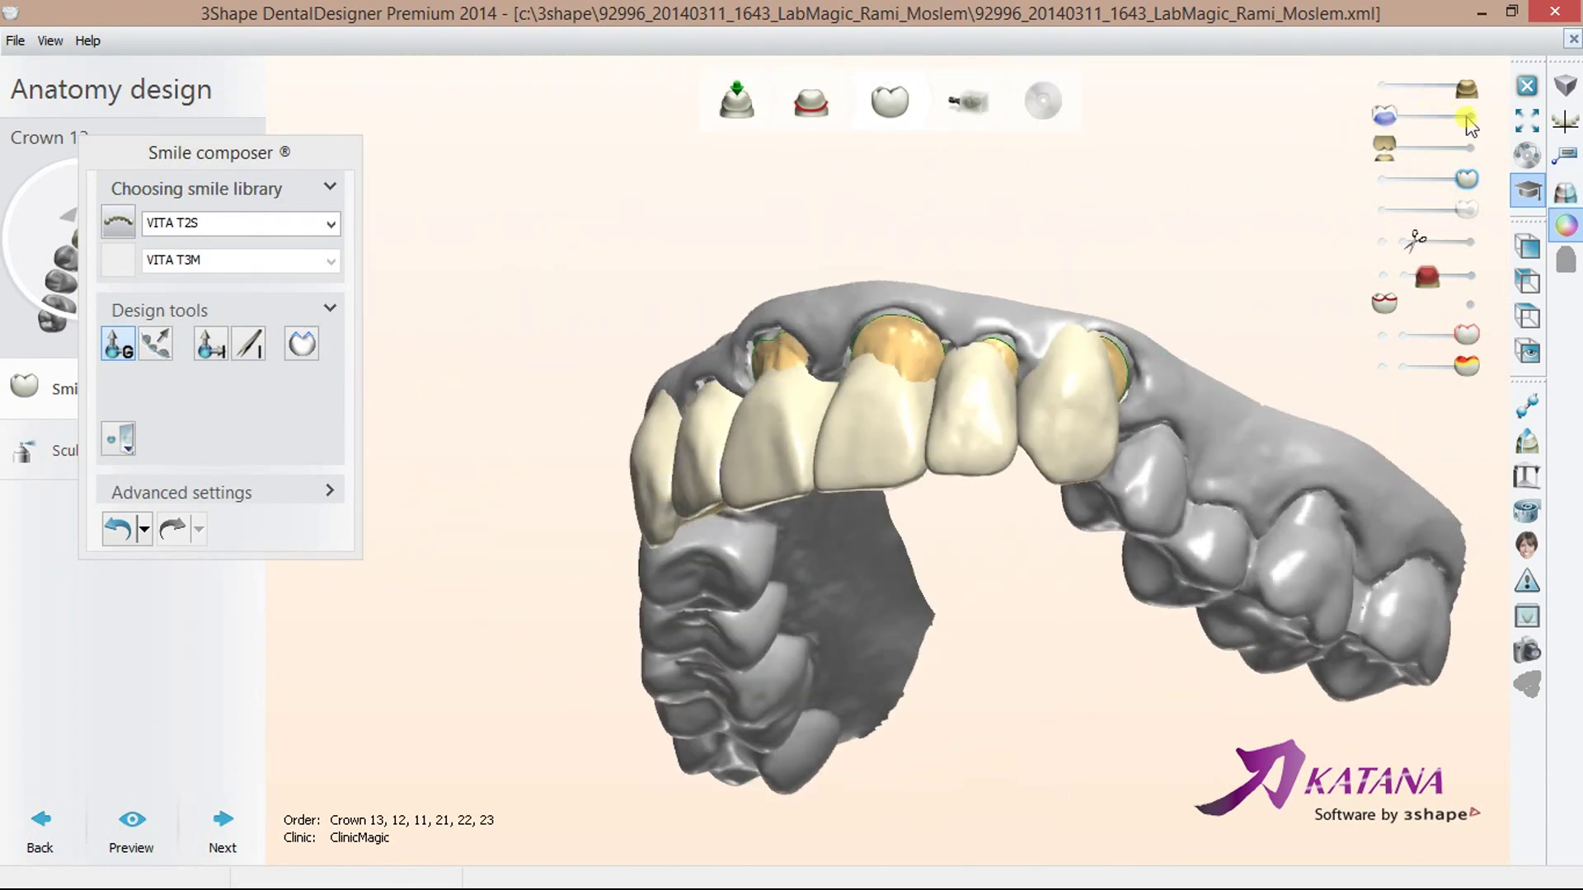
# - Rotate the front crowns and lower them about 0.31 mm against the overlay, then hide the manipulators
pyautogui.moveTo(1267, 161); pyautogui.dragTo(1125, 201, button='right')
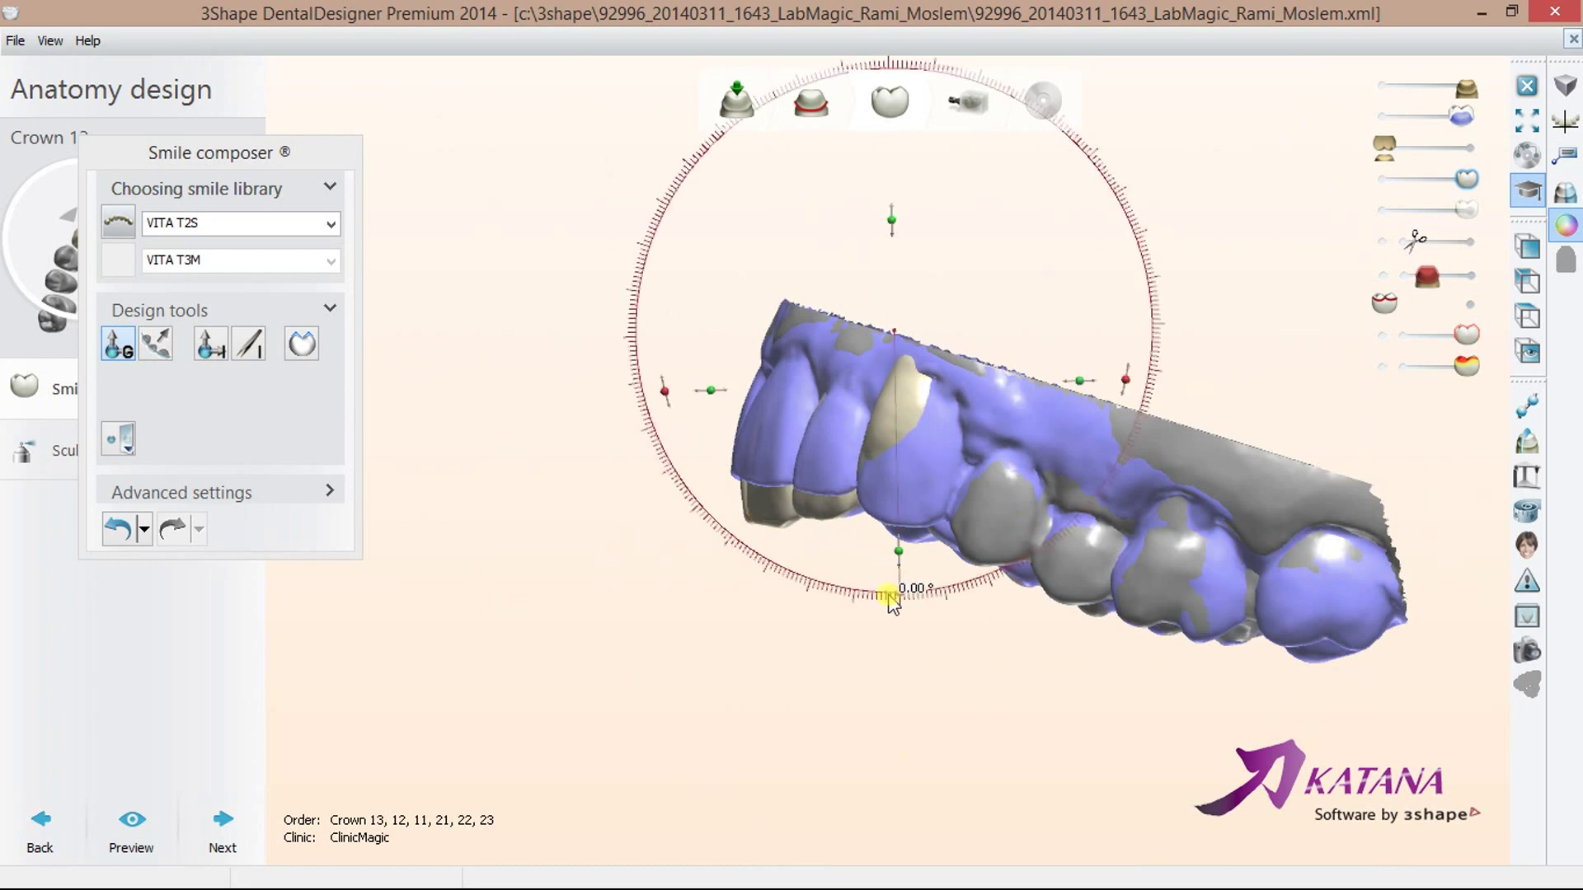
pyautogui.moveTo(892, 602); pyautogui.dragTo(886, 594)
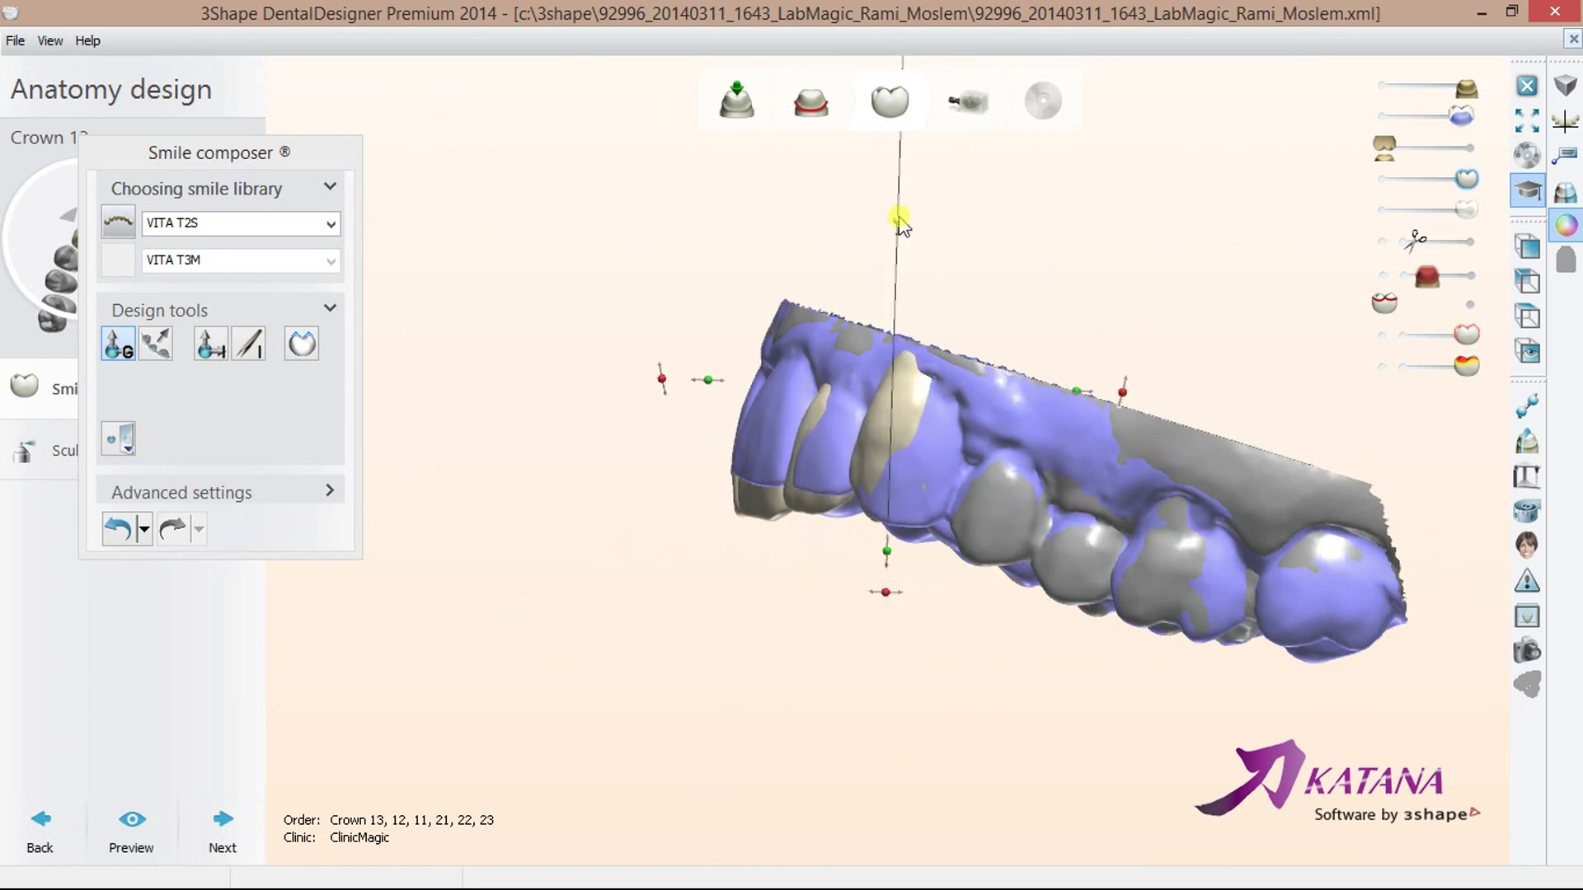
pyautogui.moveTo(764, 311); pyautogui.dragTo(872, 338, button='right')
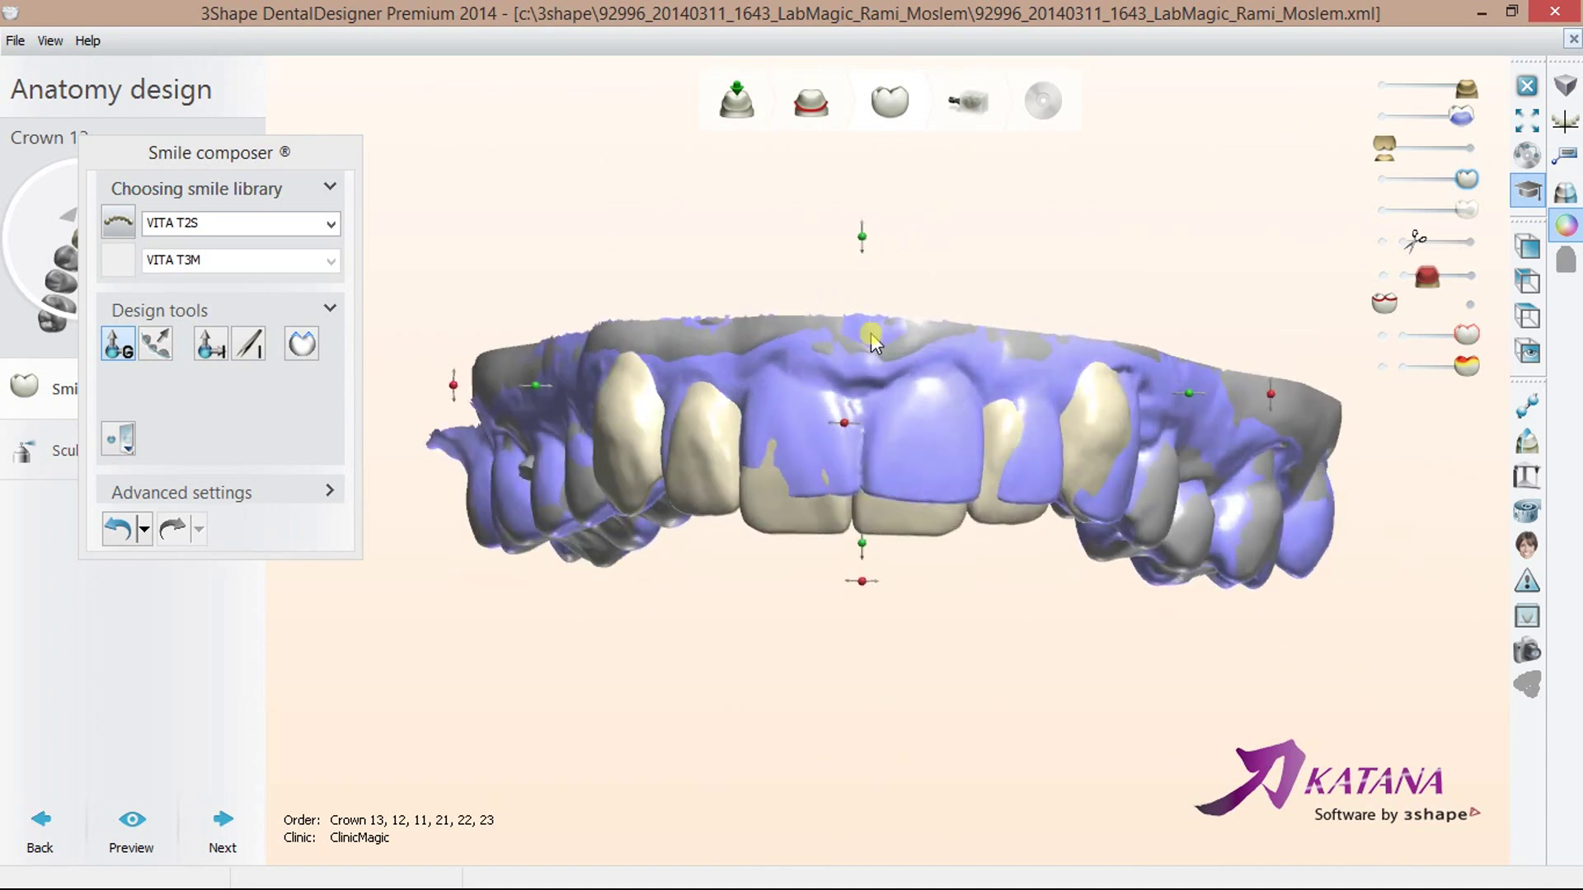
pyautogui.moveTo(893, 525); pyautogui.dragTo(899, 521)
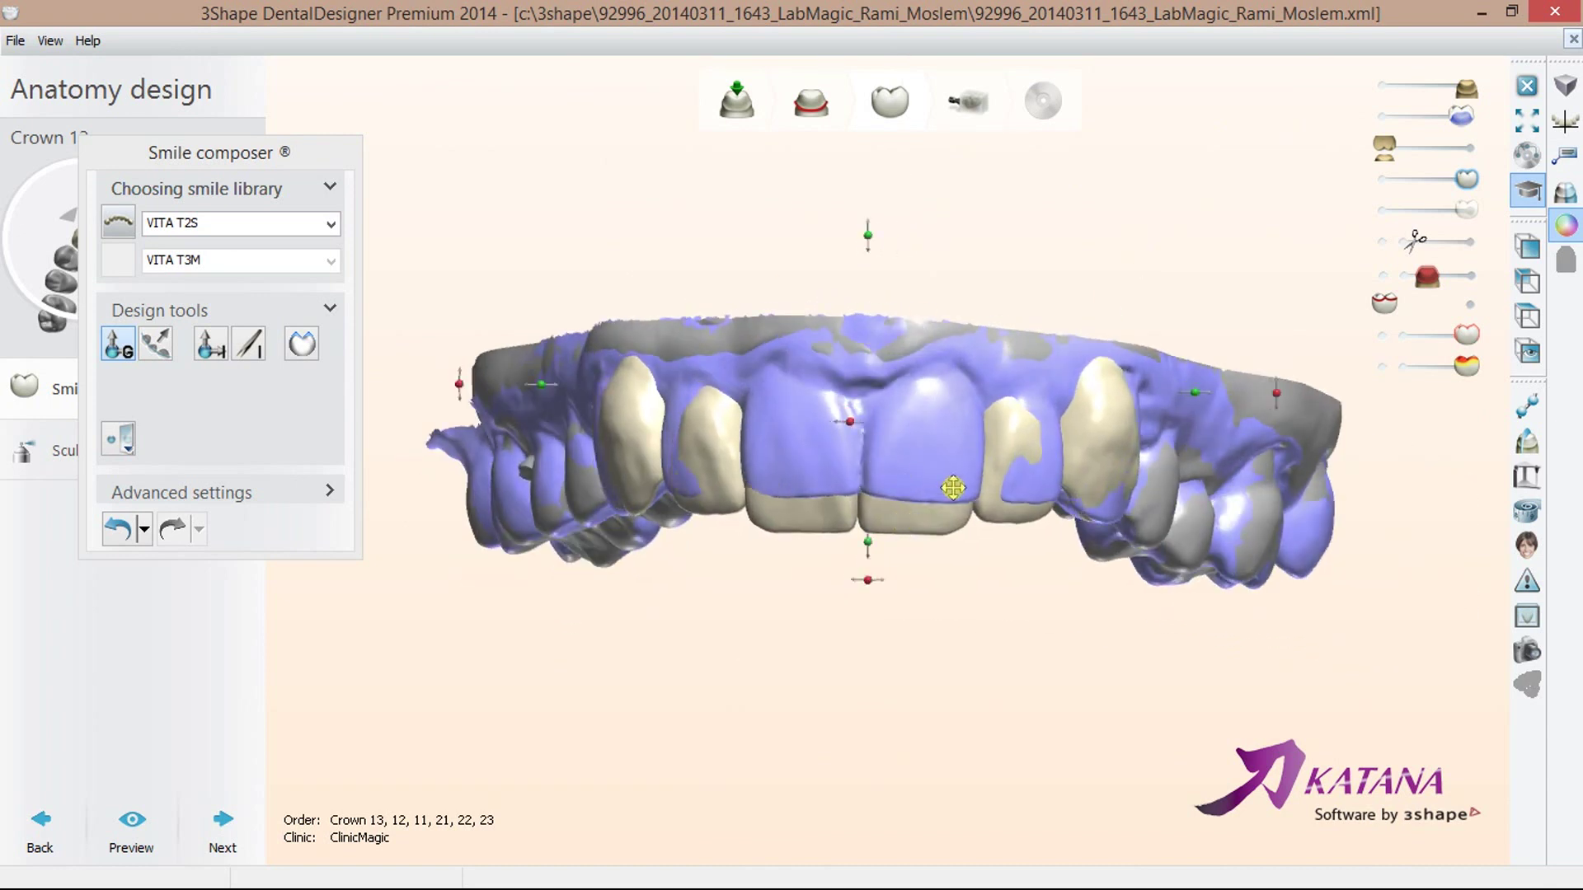
pyautogui.click(1294, 340)
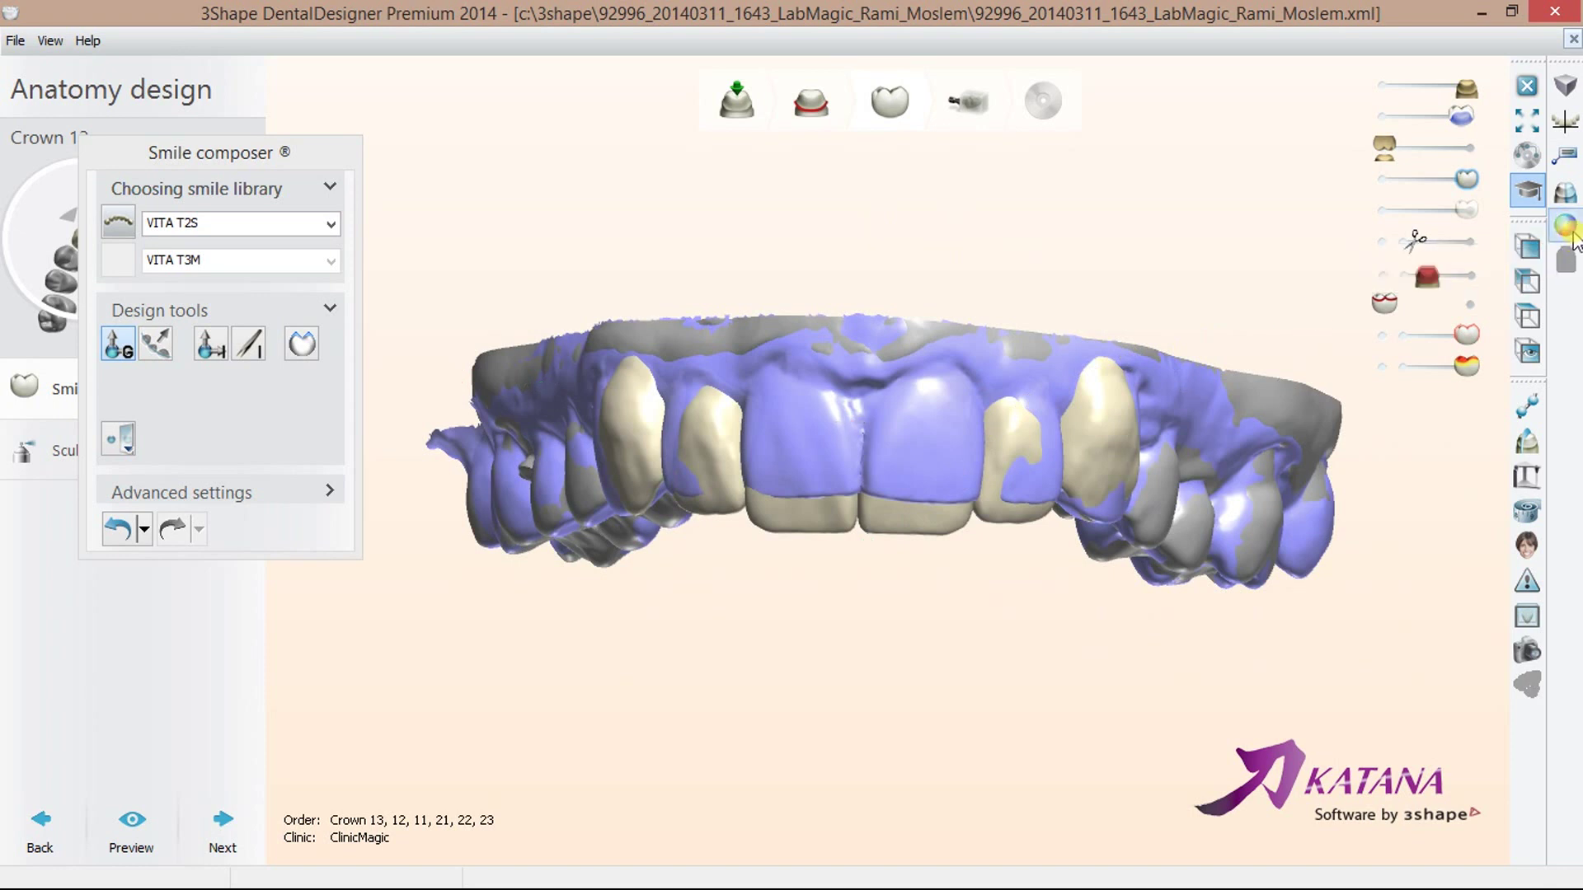
# - Show the manipulators again, toggle the upper scan and overlay, and display the lower jaw
pyautogui.click(1375, 272)
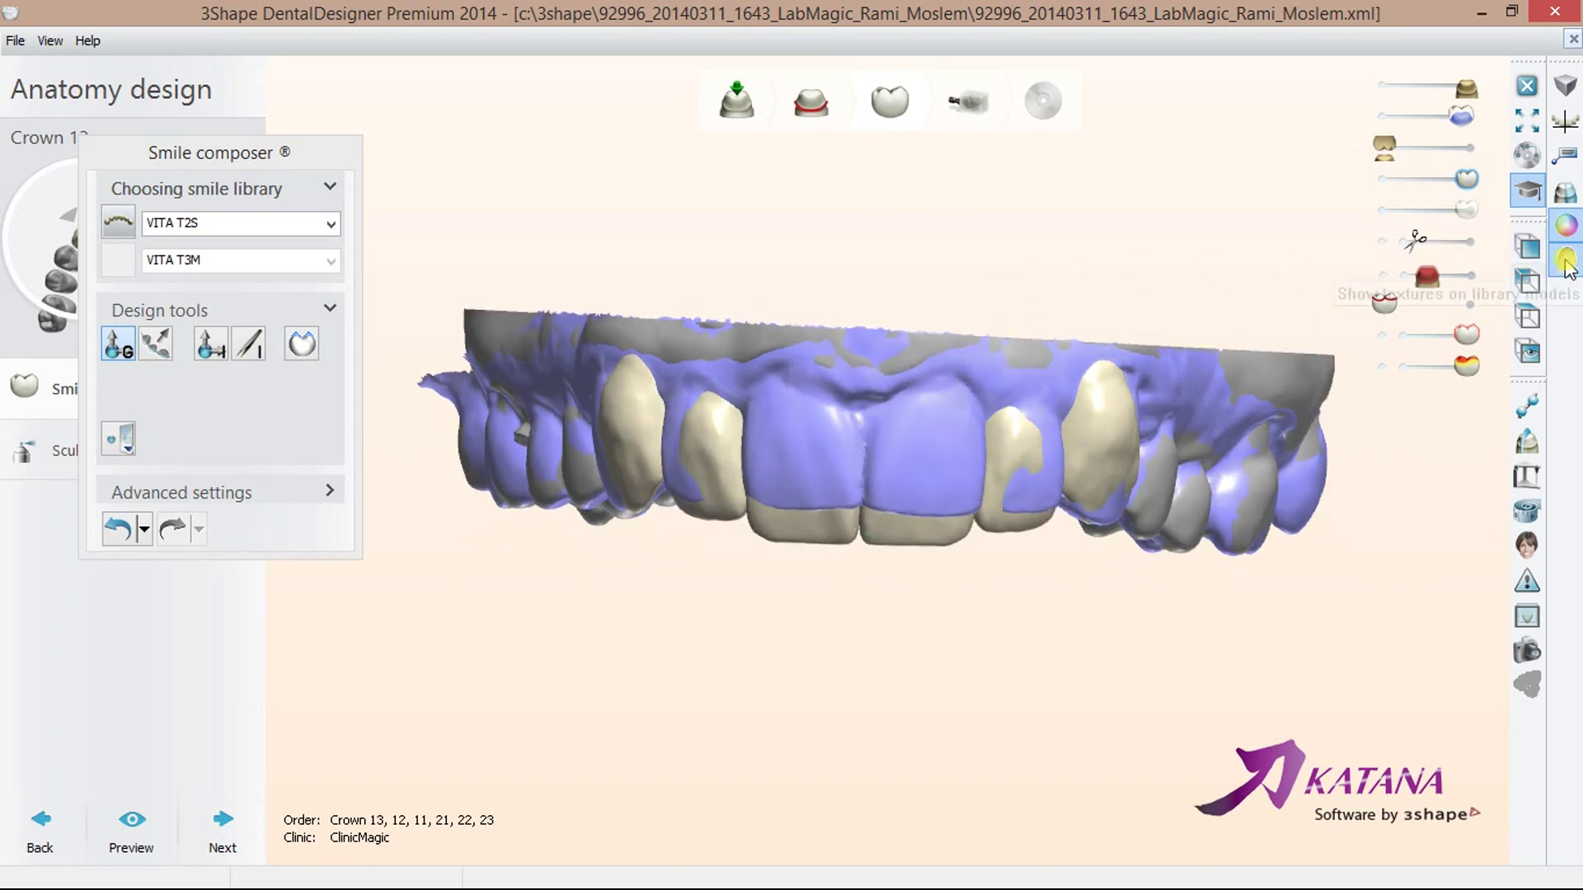
pyautogui.click(1434, 93)
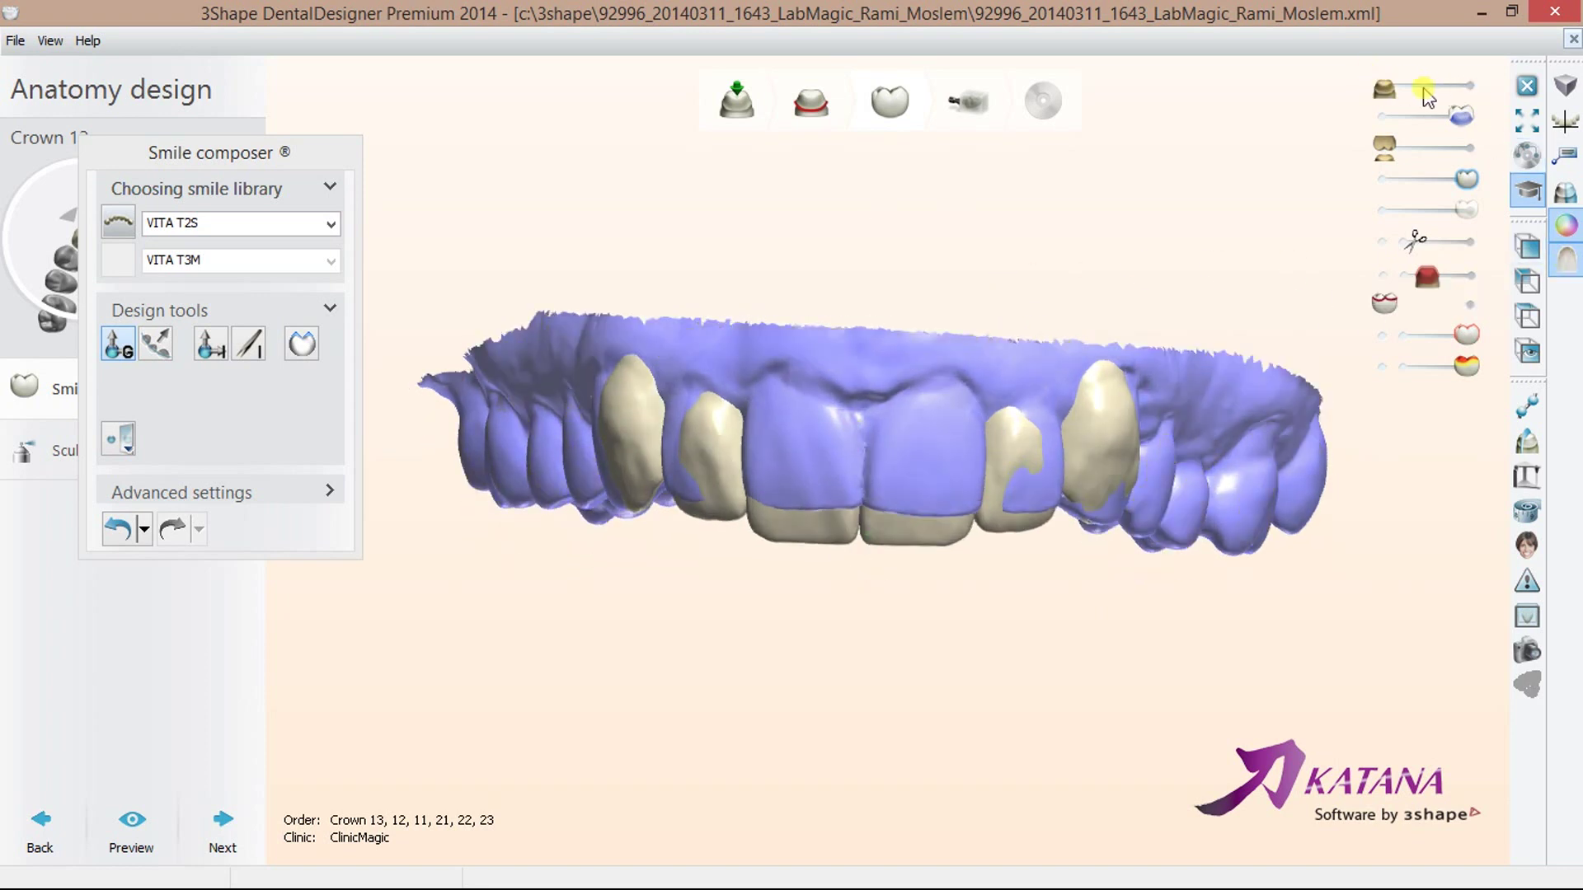
pyautogui.click(1472, 90)
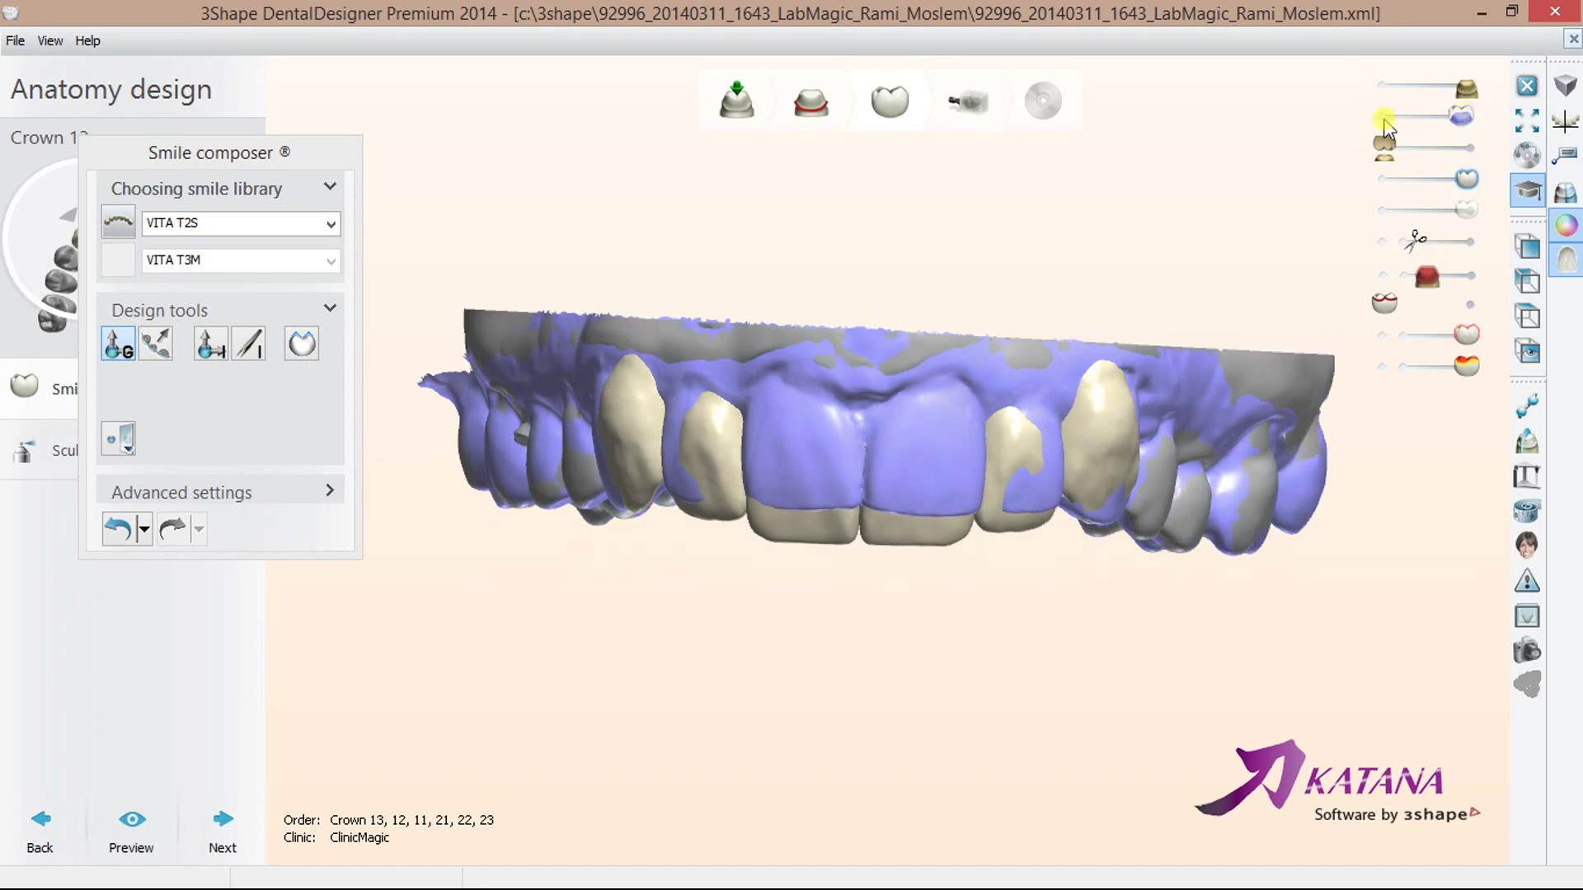
pyautogui.click(1387, 125)
pyautogui.click(1458, 122)
pyautogui.click(1468, 149)
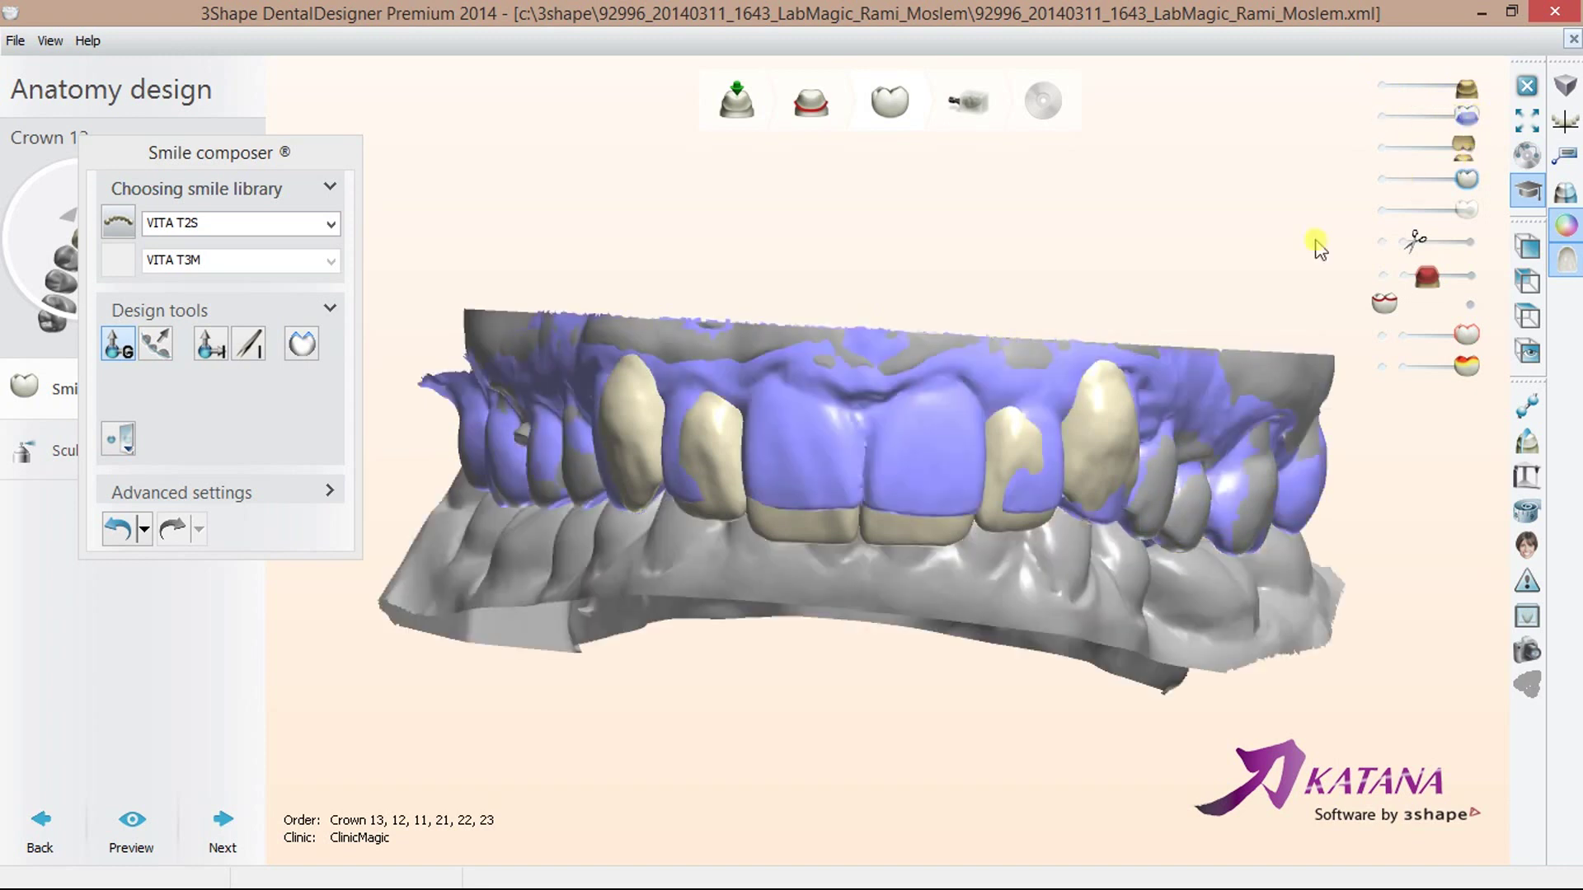
# - Move one crown's incisal edge by -0.43 mm, then hide the lower jaw and purple overlay
pyautogui.moveTo(1314, 240); pyautogui.dragTo(931, 513, button='right')
pyautogui.moveTo(931, 513); pyautogui.dragTo(926, 527)
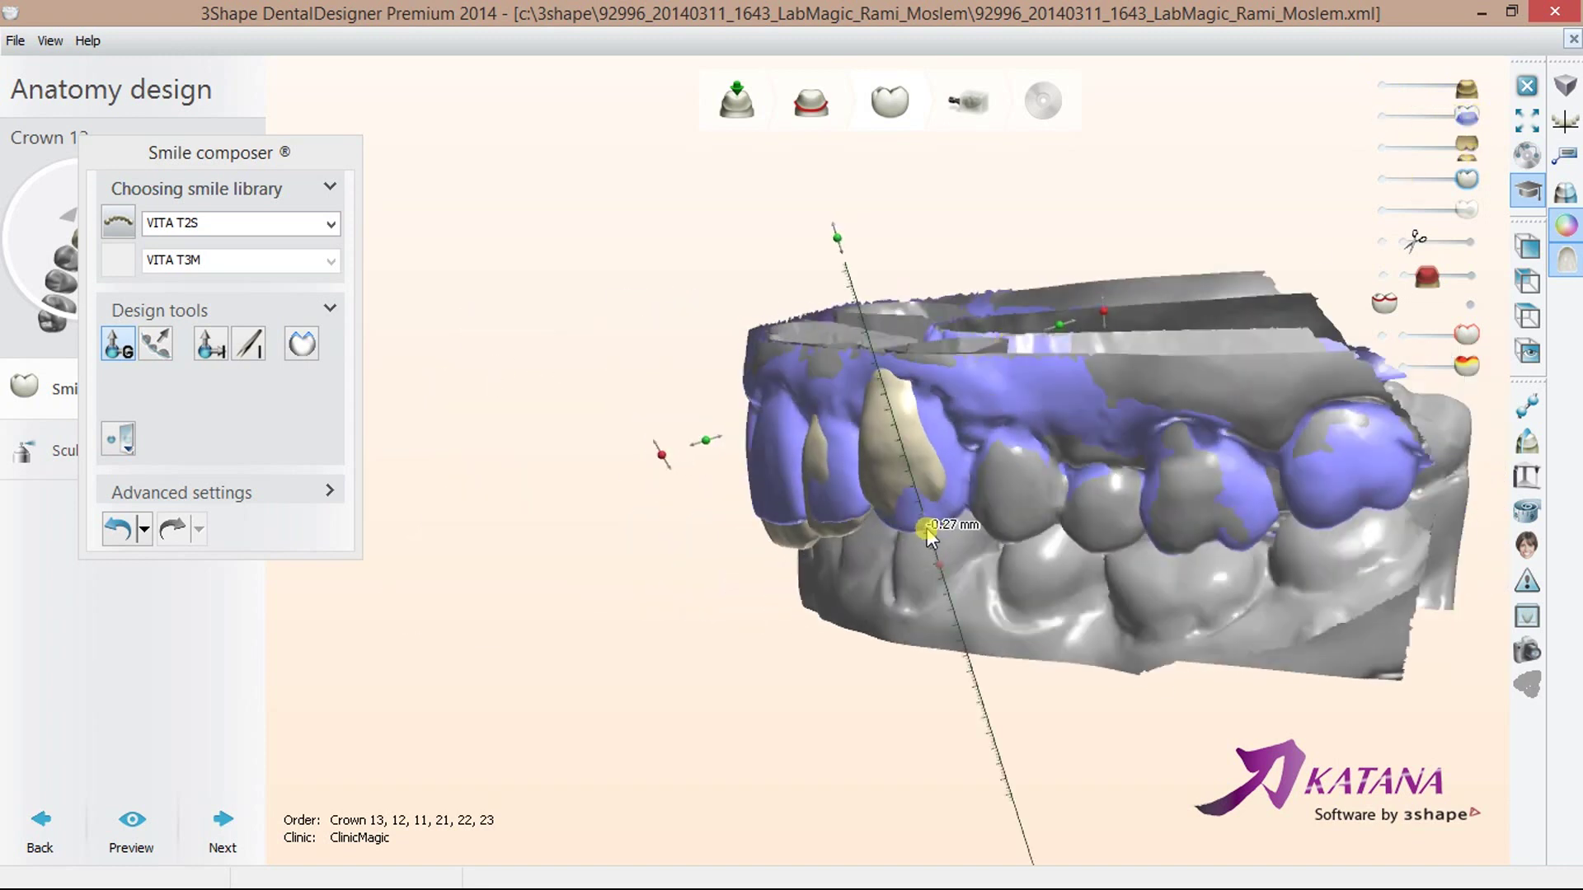
pyautogui.click(1383, 147)
pyautogui.click(1384, 116)
pyautogui.moveTo(753, 264); pyautogui.dragTo(901, 265, button='right')
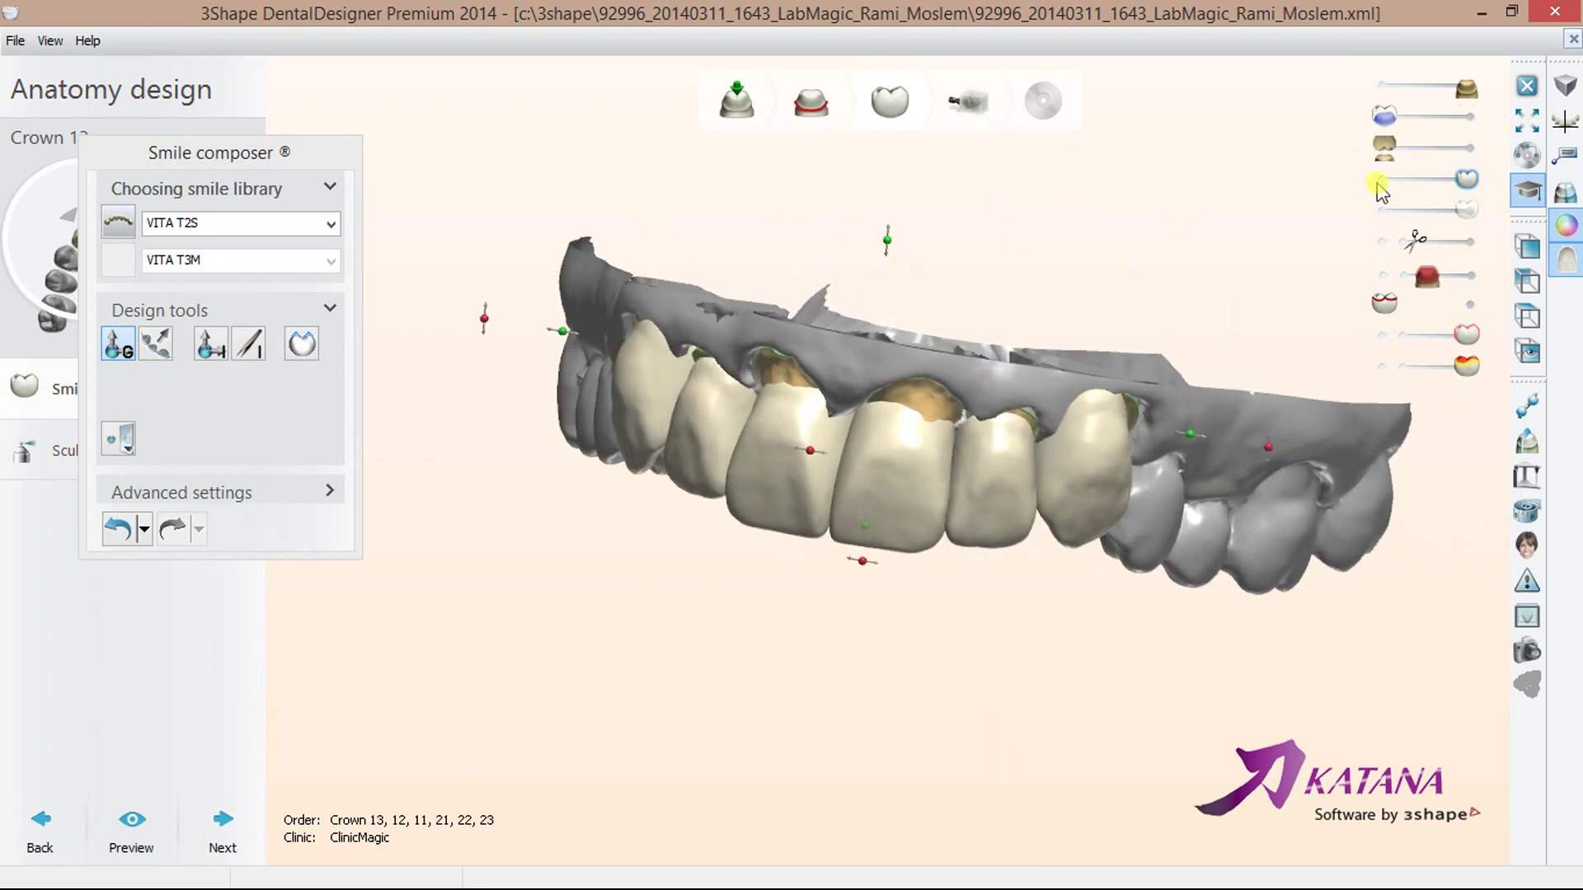
# - Turn textures back on and switch the front crowns to the VITA T3M library
pyautogui.click(1568, 200)
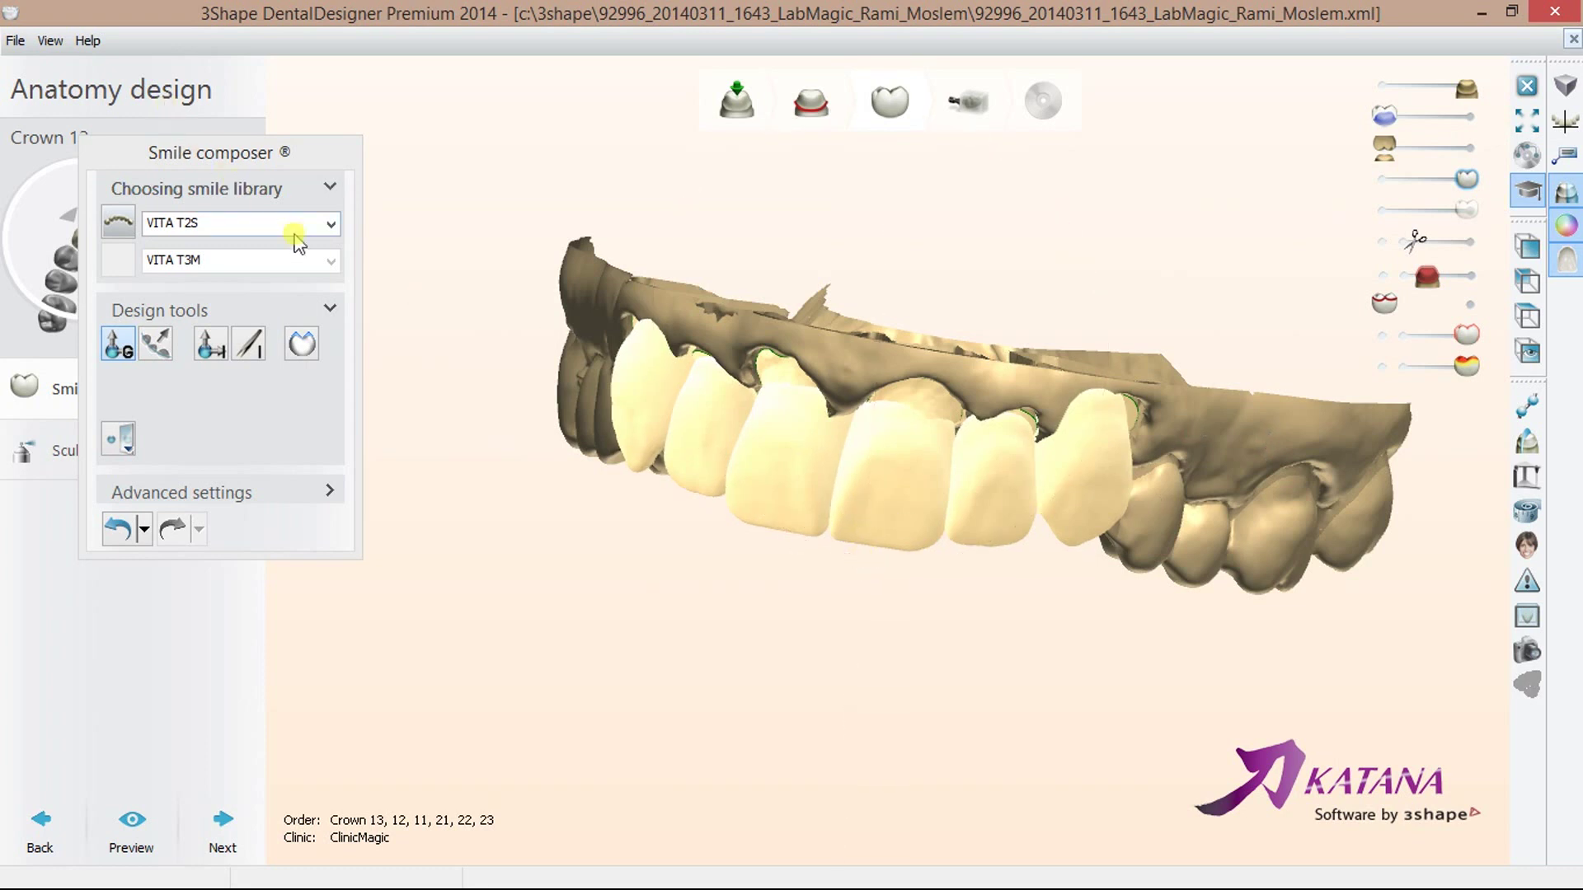
pyautogui.click(331, 224)
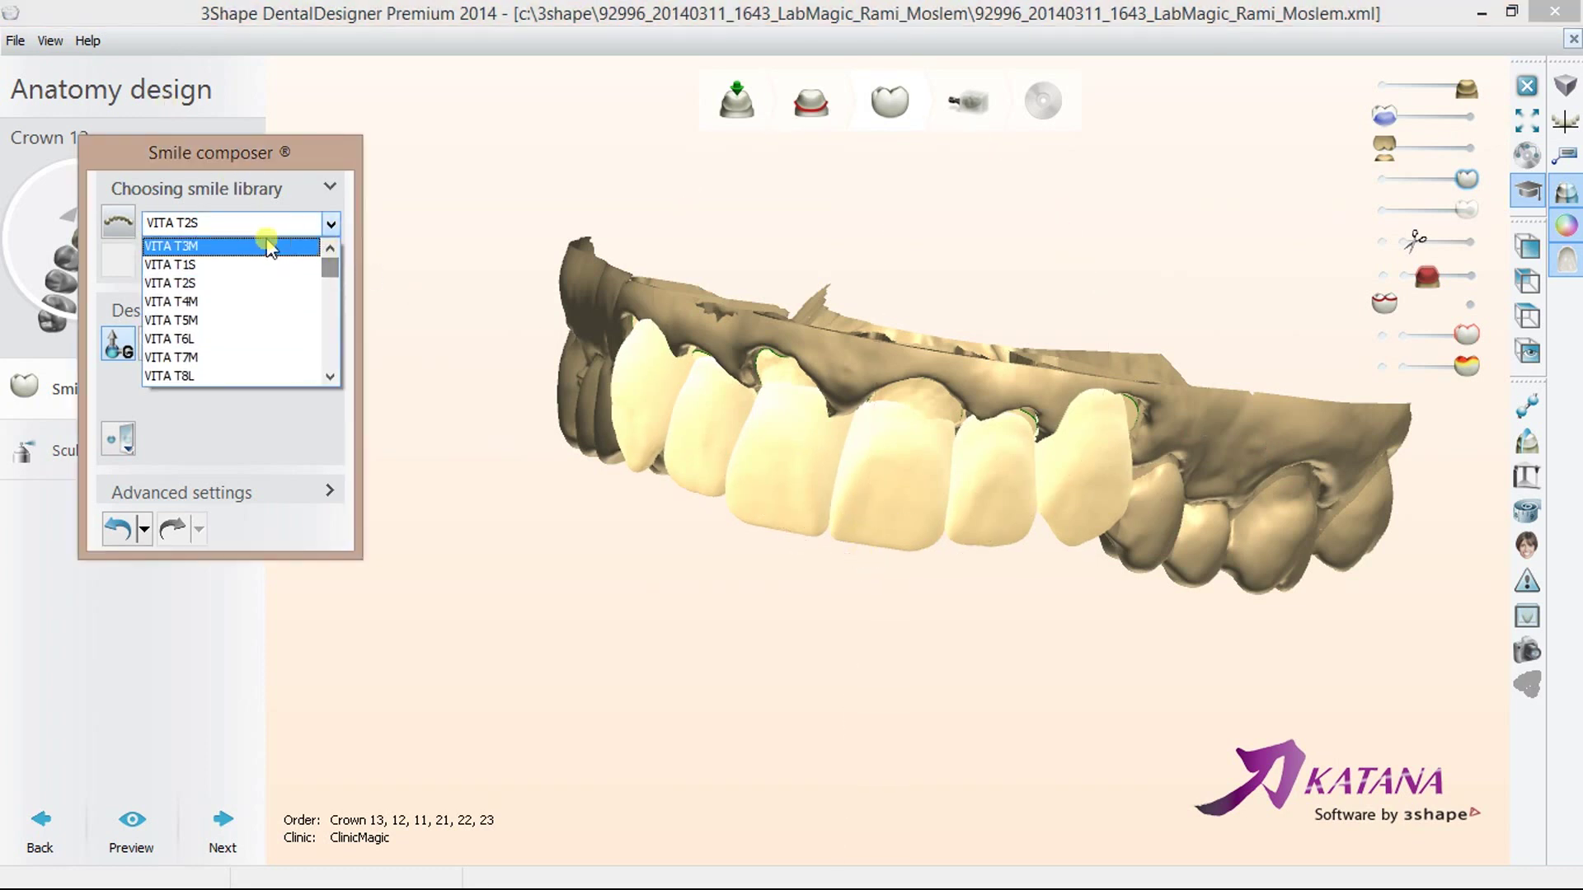
pyautogui.click(279, 244)
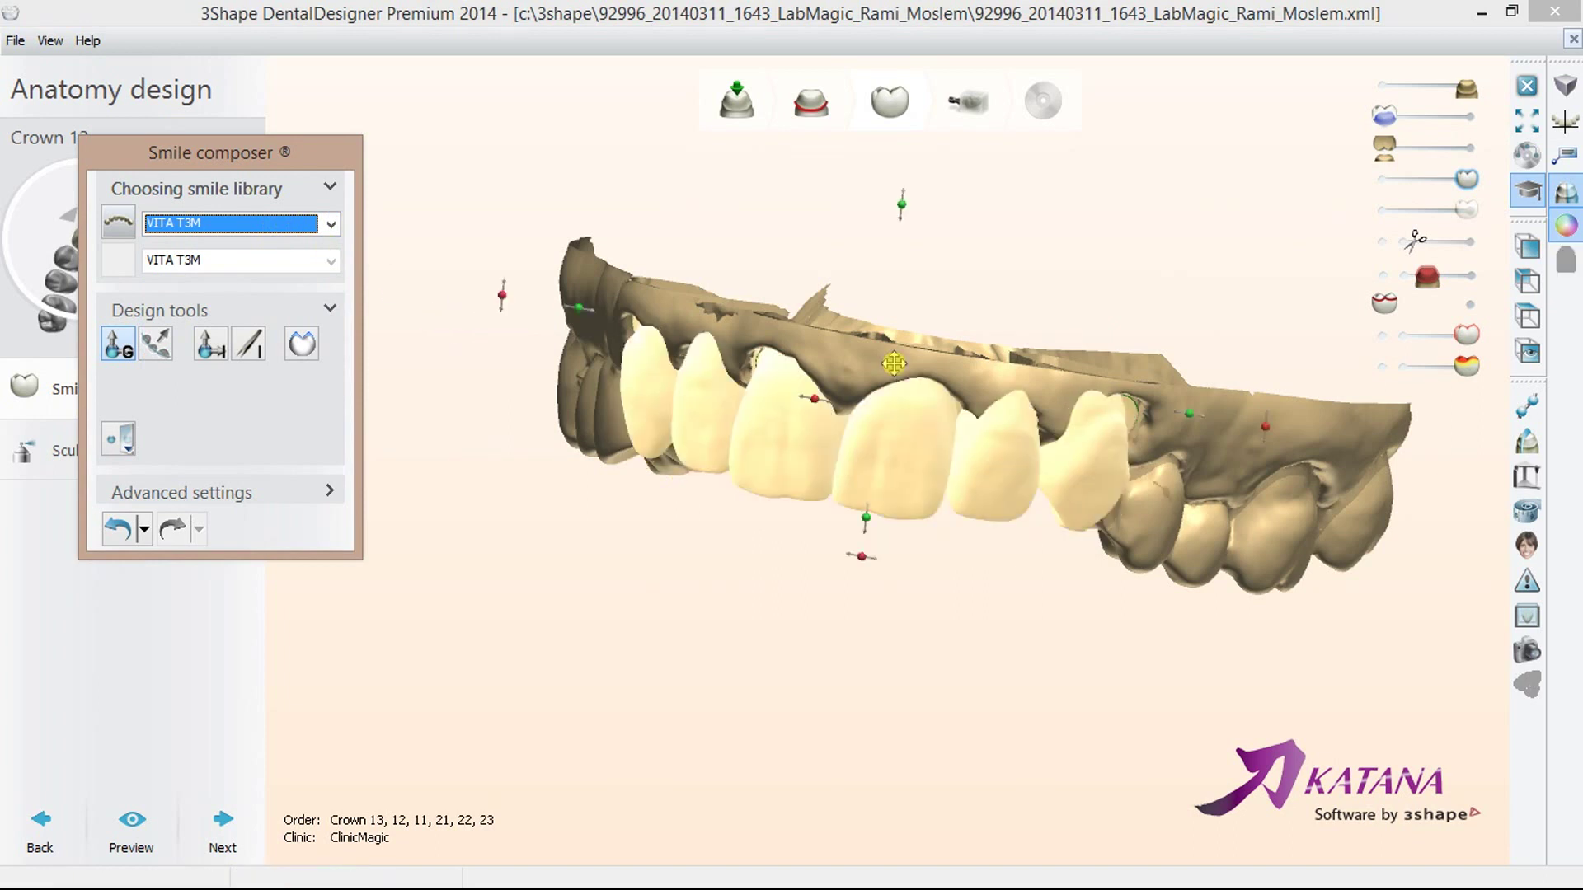
pyautogui.moveTo(911, 368)
pyautogui.mouseDown(button='right')
pyautogui.moveTo(951, 414)
pyautogui.moveTo(782, 357)
pyautogui.mouseUp(button='right')
pyautogui.scroll(3, 845, 389)
pyautogui.scroll(3, 849, 393)
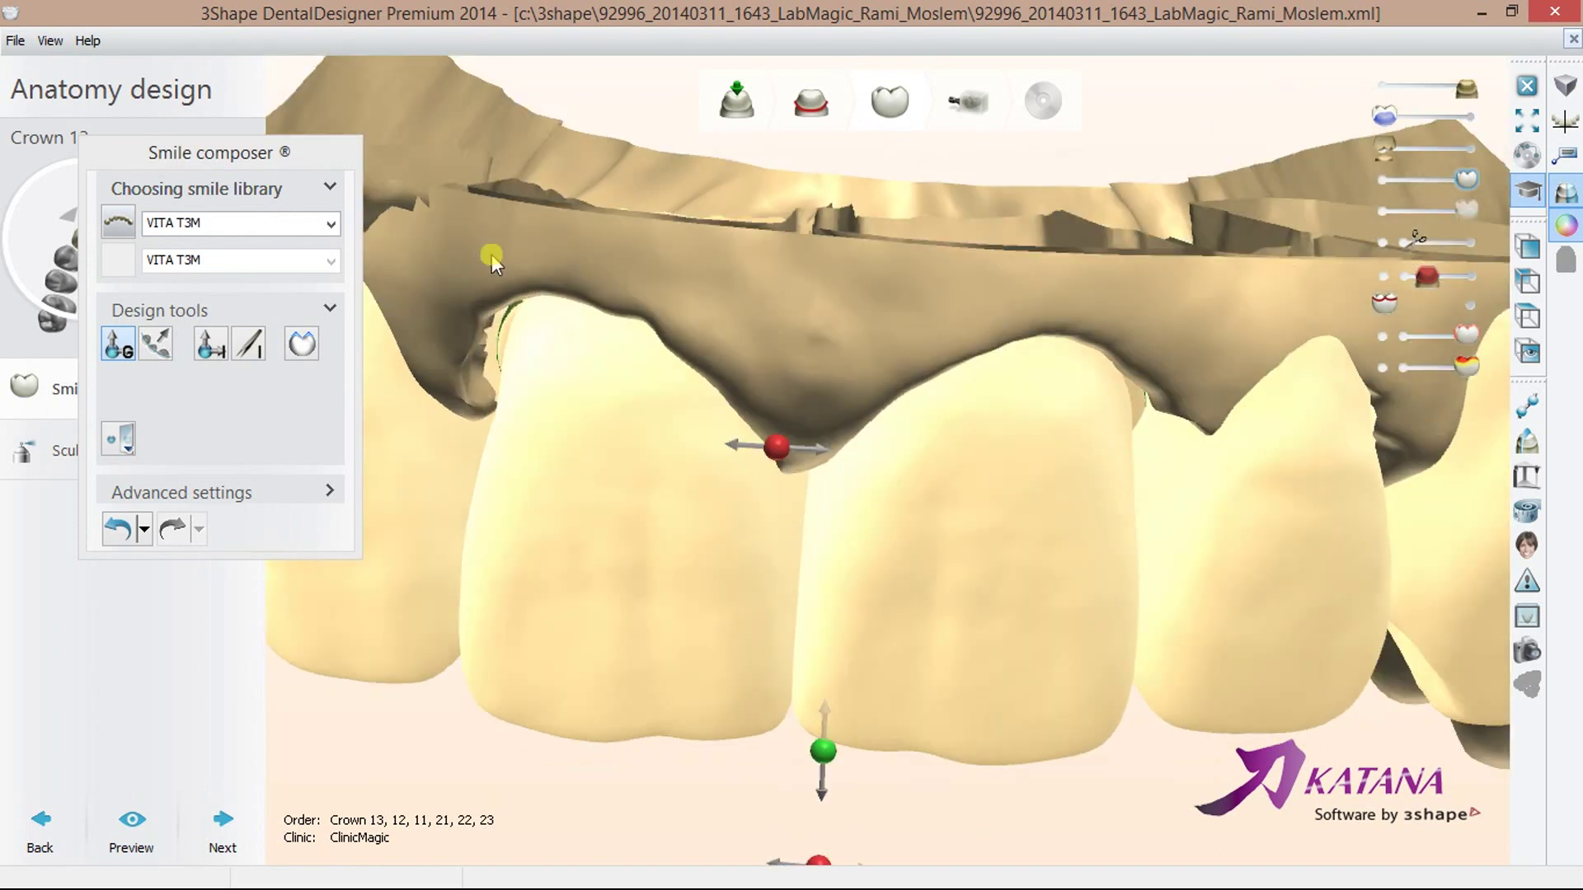
# - Try the VITA T4M library, then settle on VITA O1S for the front crowns
pyautogui.click(331, 223)
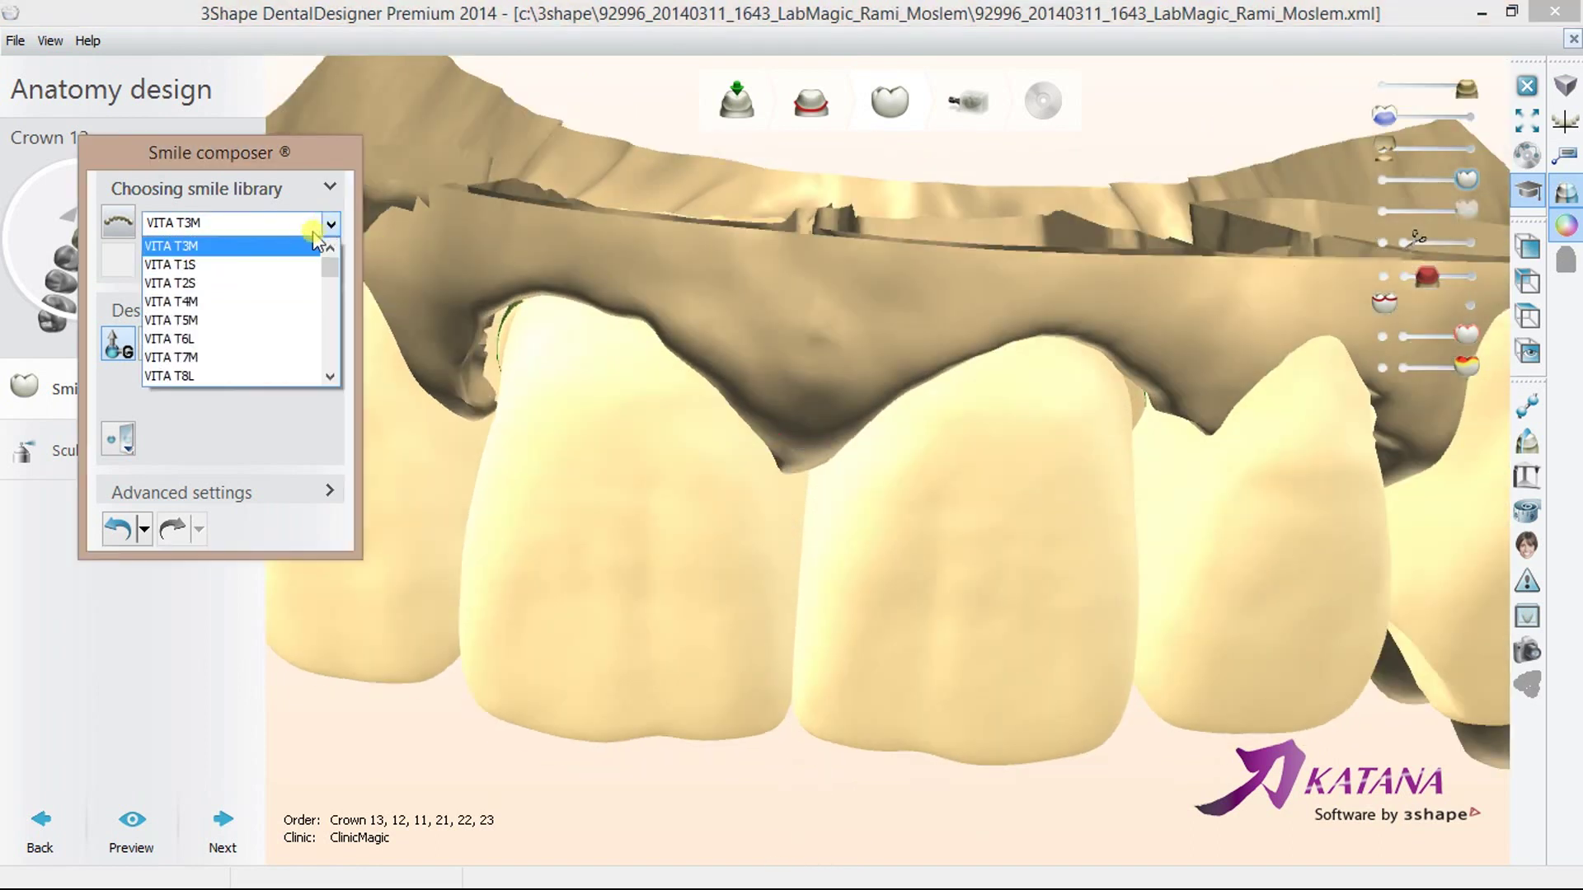
pyautogui.click(256, 298)
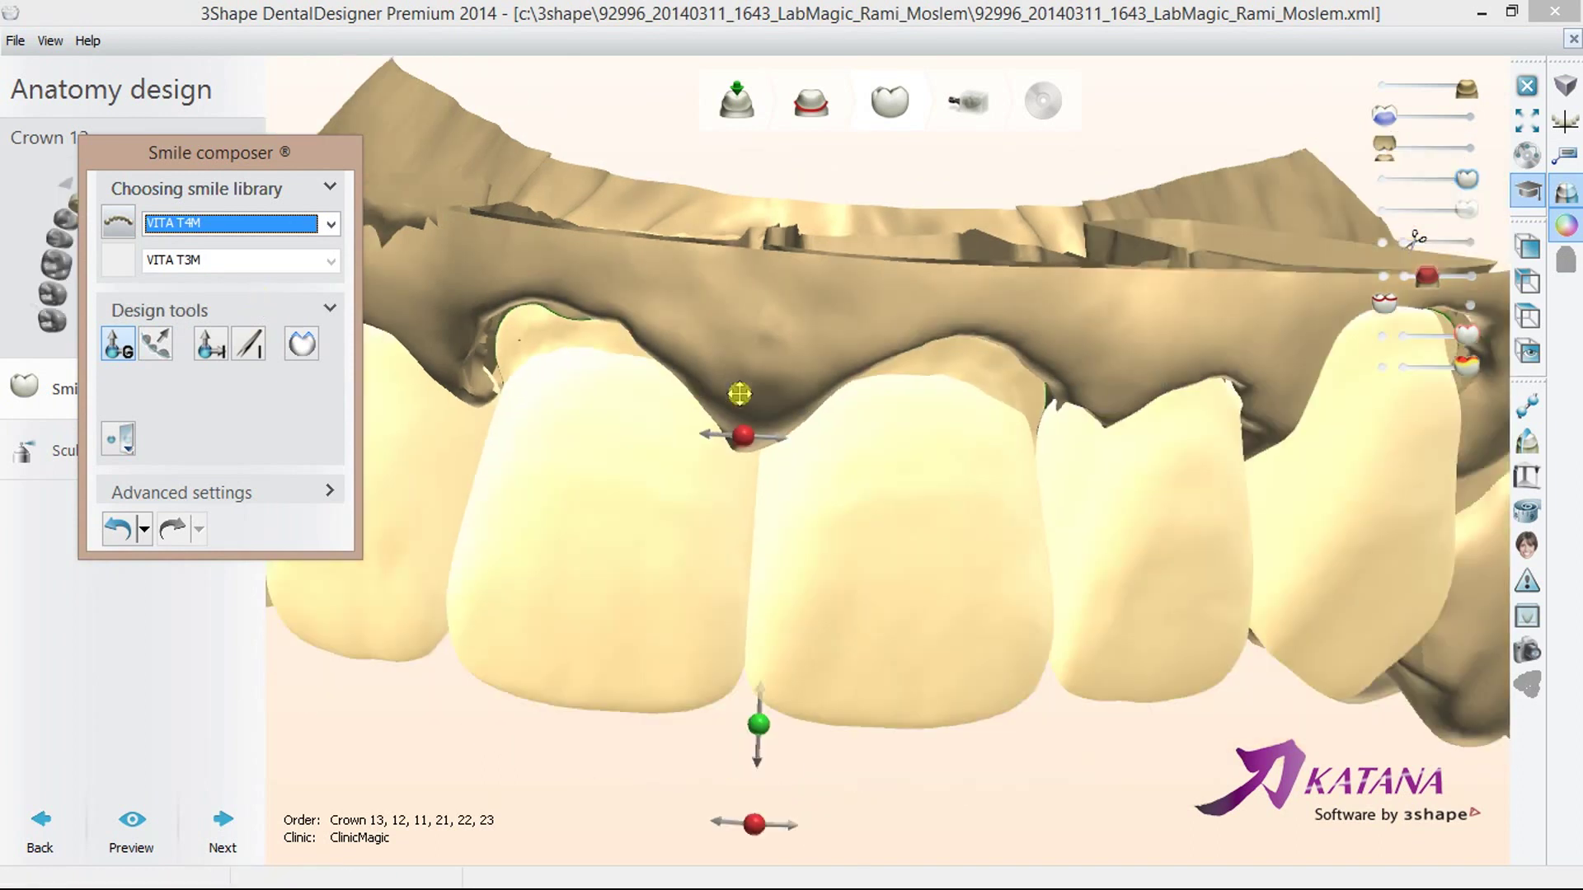
pyautogui.scroll(-5, 739, 394)
pyautogui.moveTo(739, 394); pyautogui.dragTo(709, 371, button='right')
pyautogui.click(331, 223)
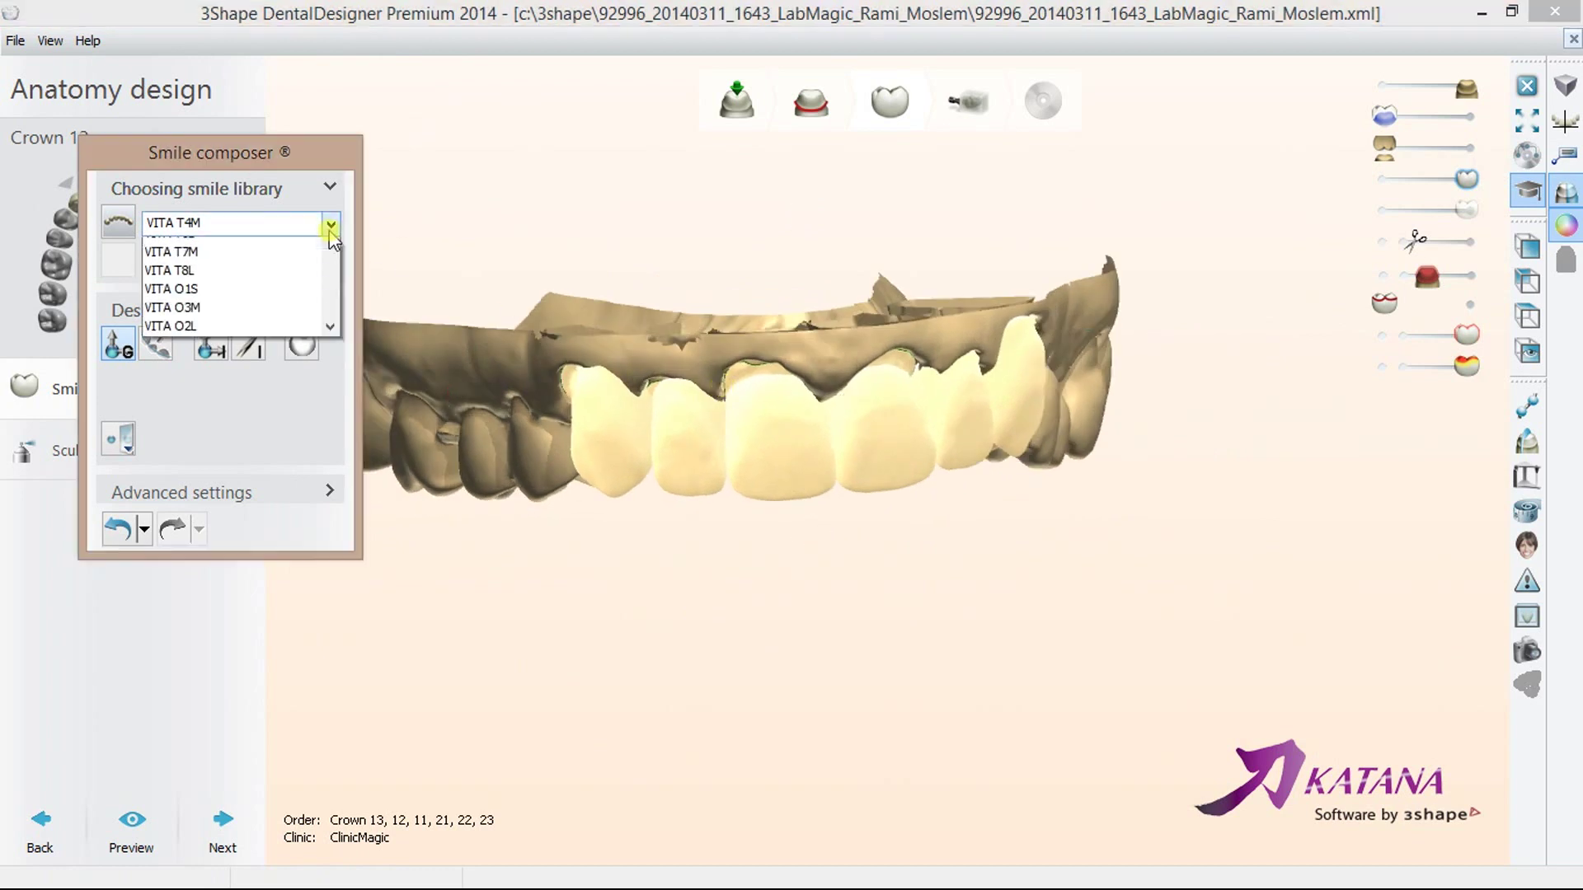
pyautogui.click(282, 338)
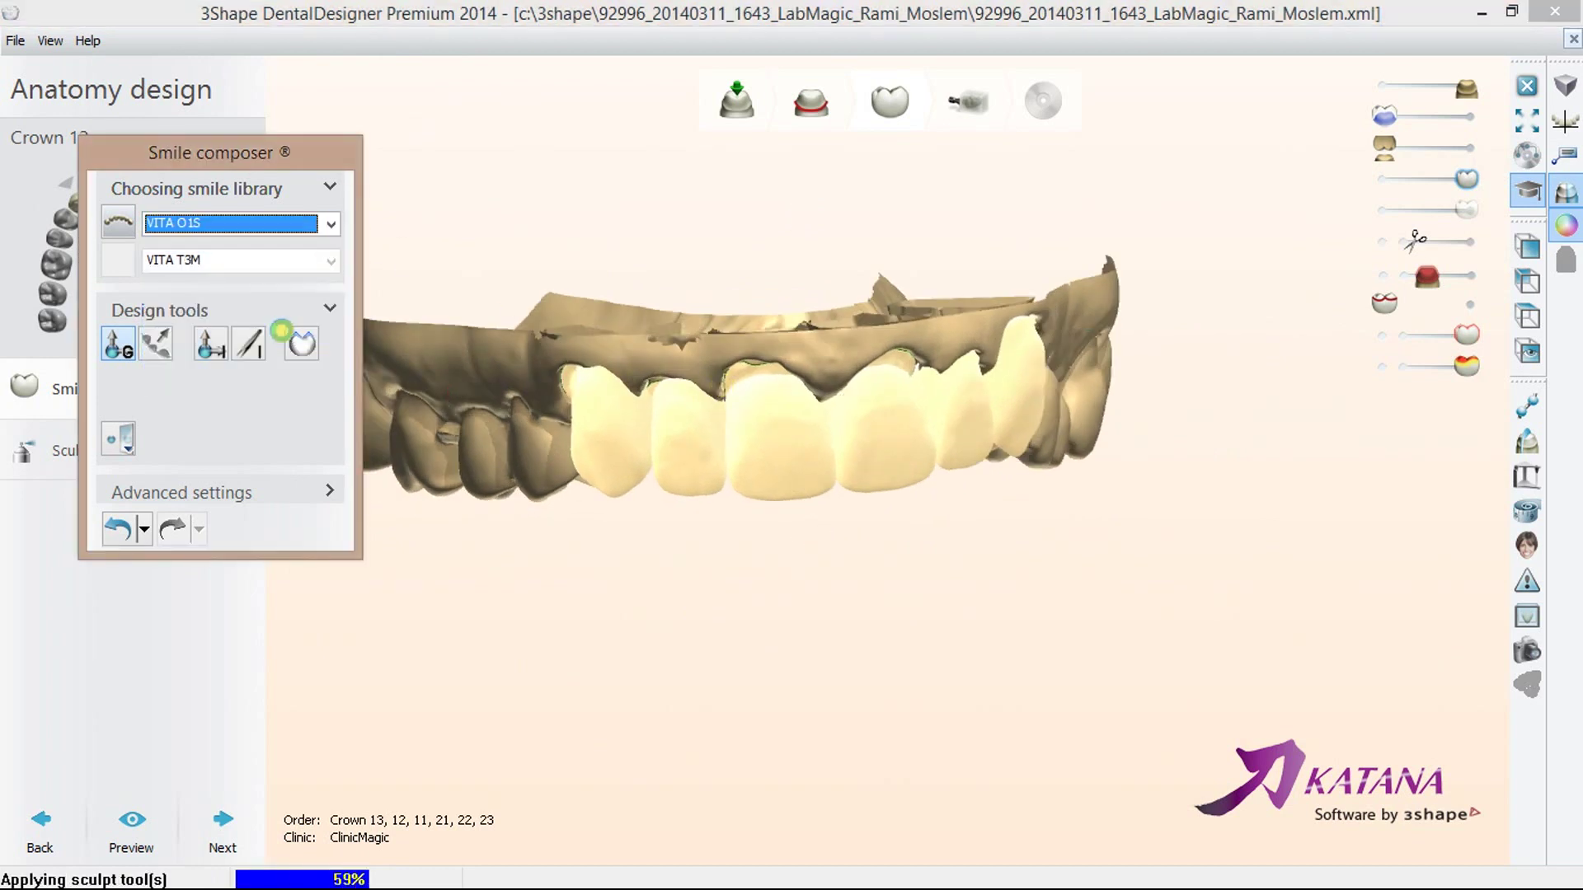
# - Shift the VITA O1S crown set along the arch and adjust its curve and width to the upper model
pyautogui.moveTo(784, 459); pyautogui.dragTo(814, 344, button='right')
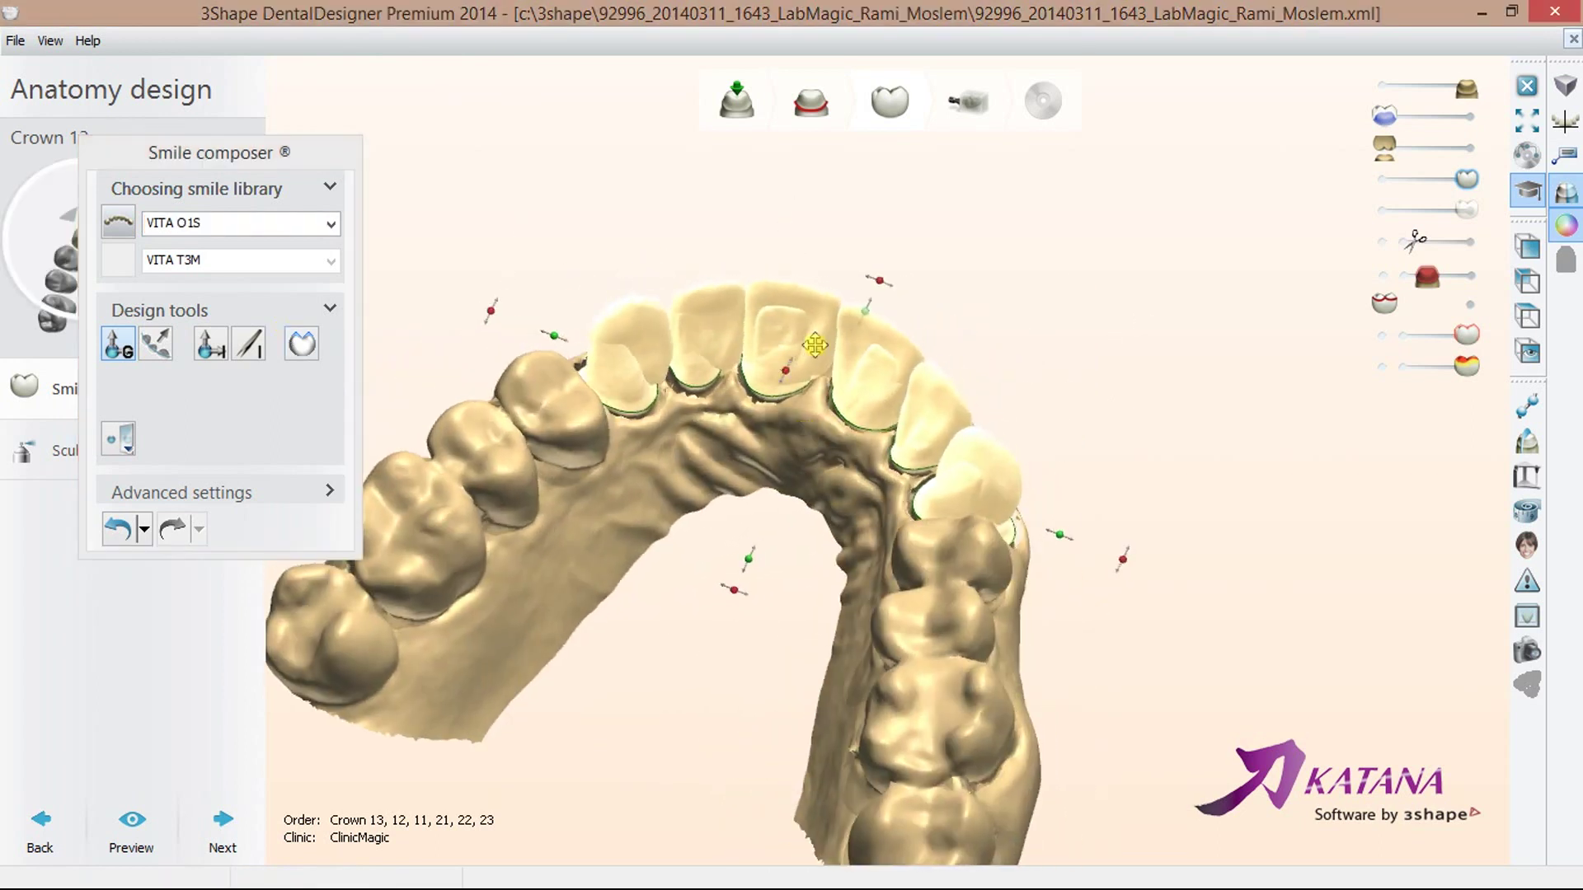
pyautogui.moveTo(814, 345); pyautogui.dragTo(816, 344)
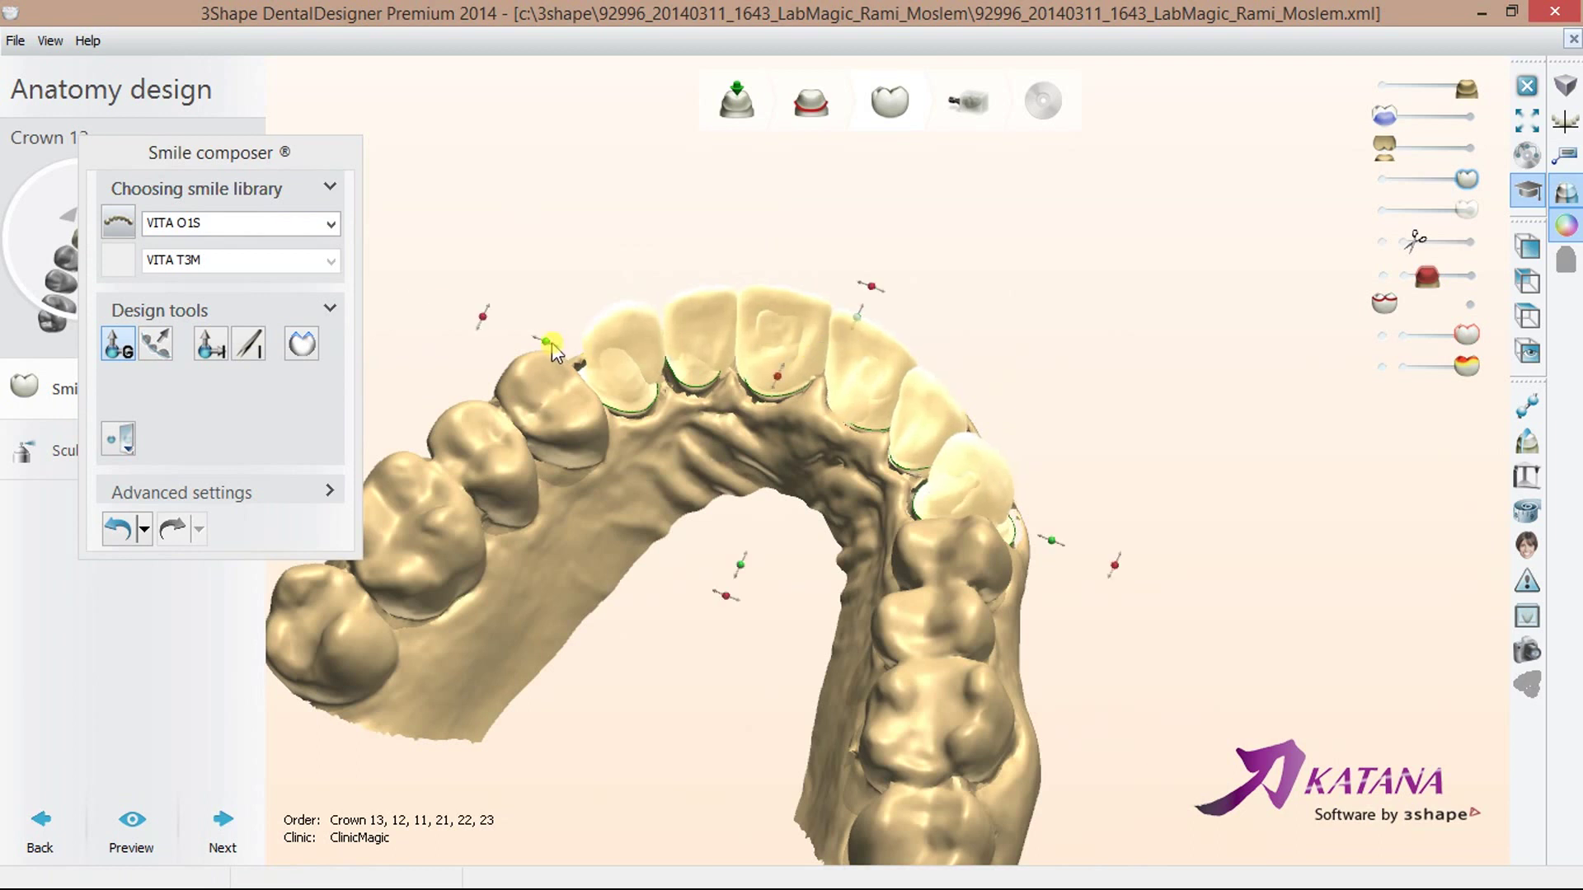
pyautogui.moveTo(551, 343); pyautogui.dragTo(542, 330)
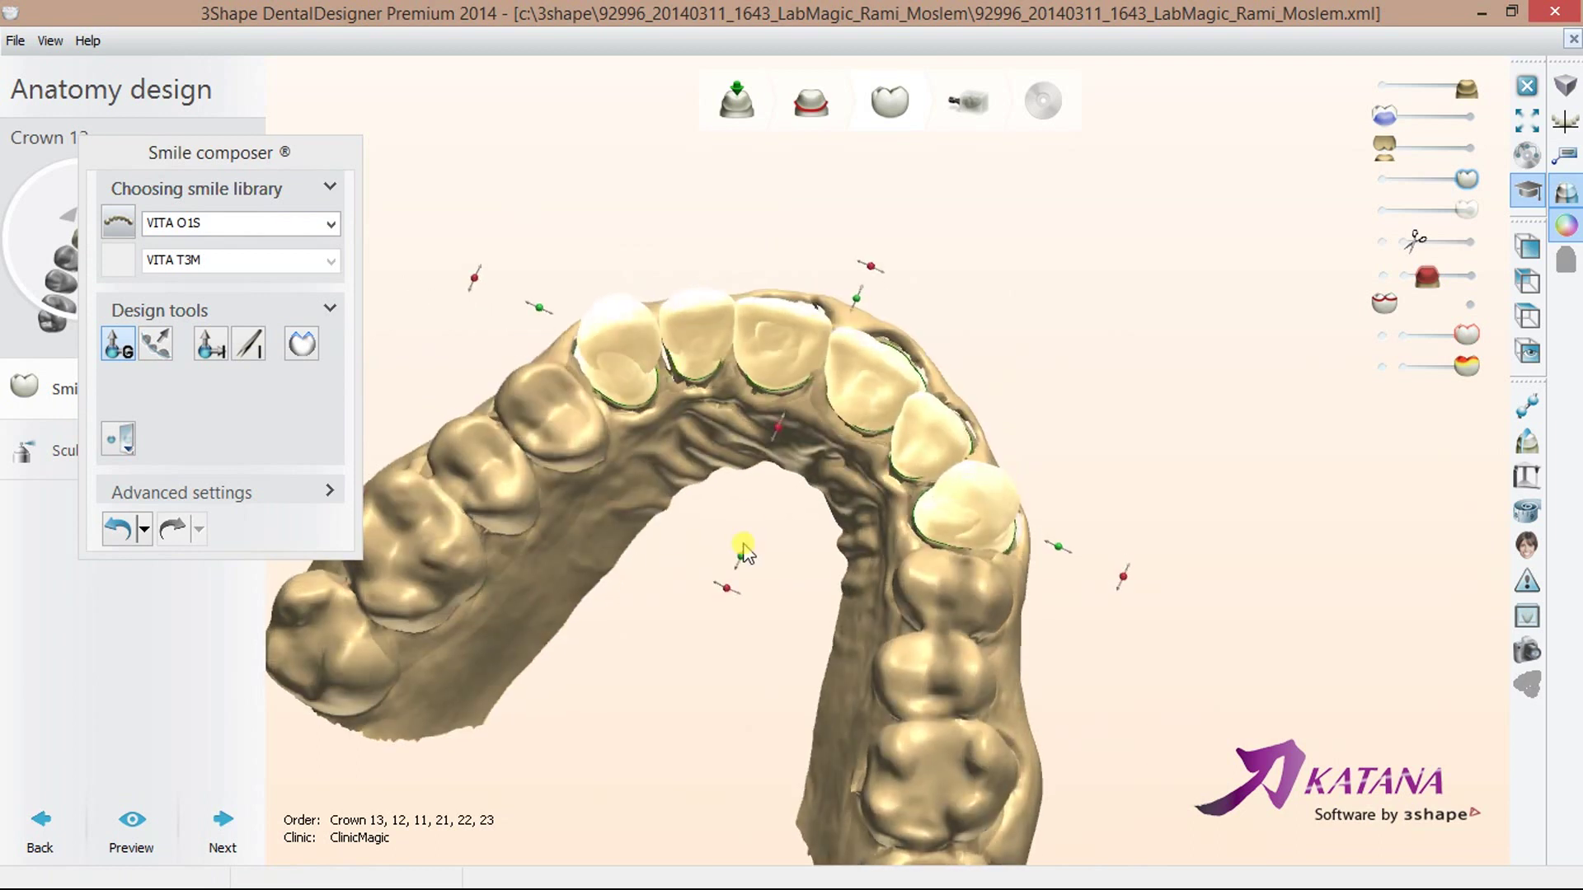
pyautogui.moveTo(743, 551); pyautogui.dragTo(725, 566)
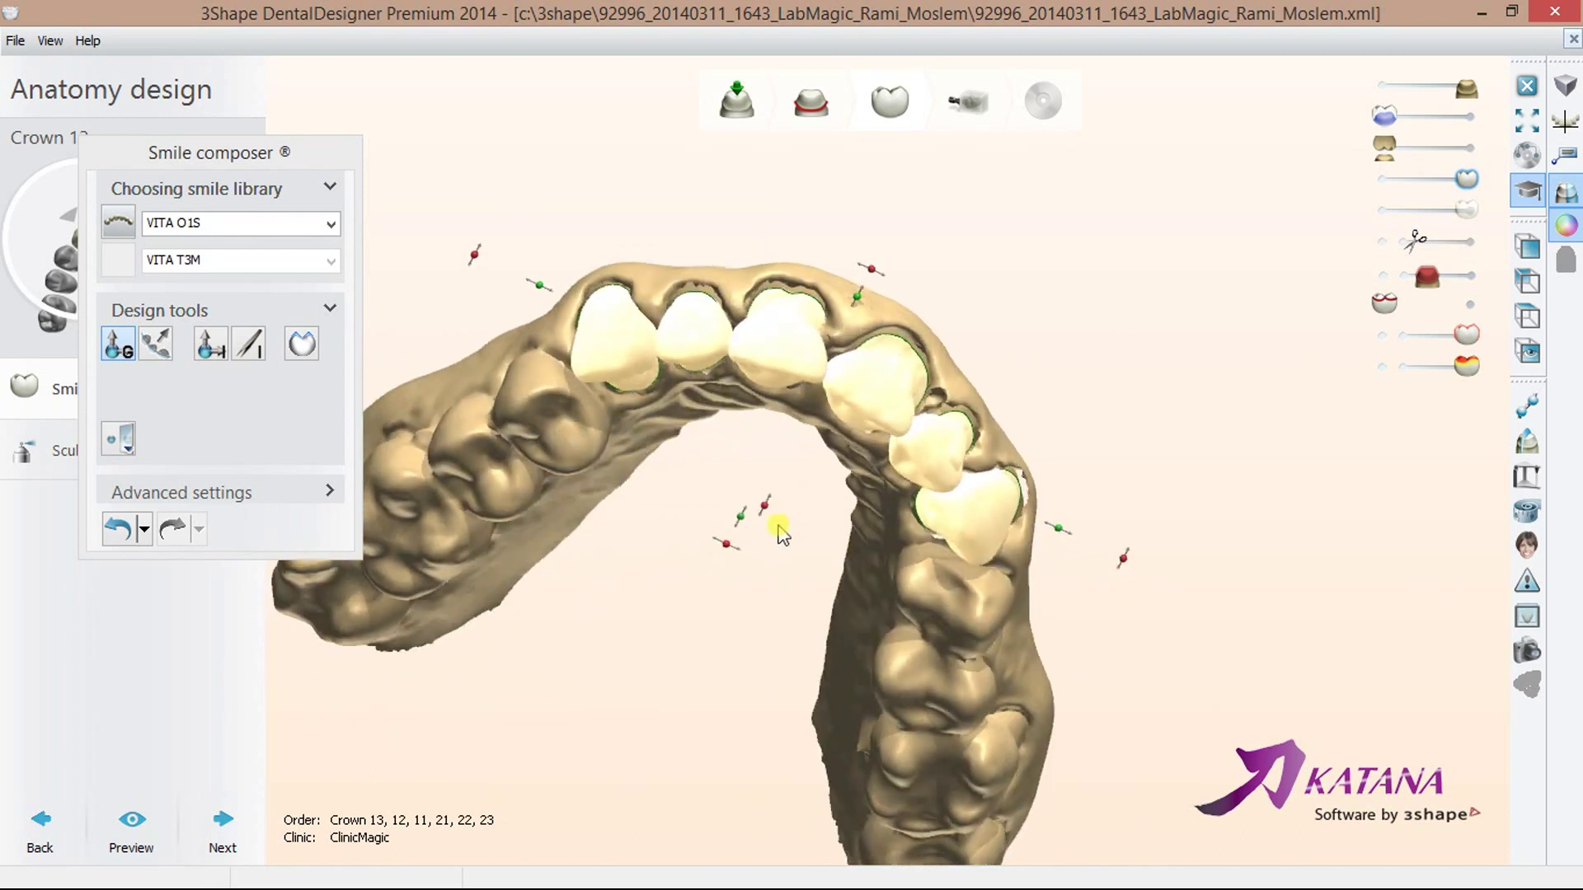
pyautogui.moveTo(781, 534); pyautogui.dragTo(805, 459, button='right')
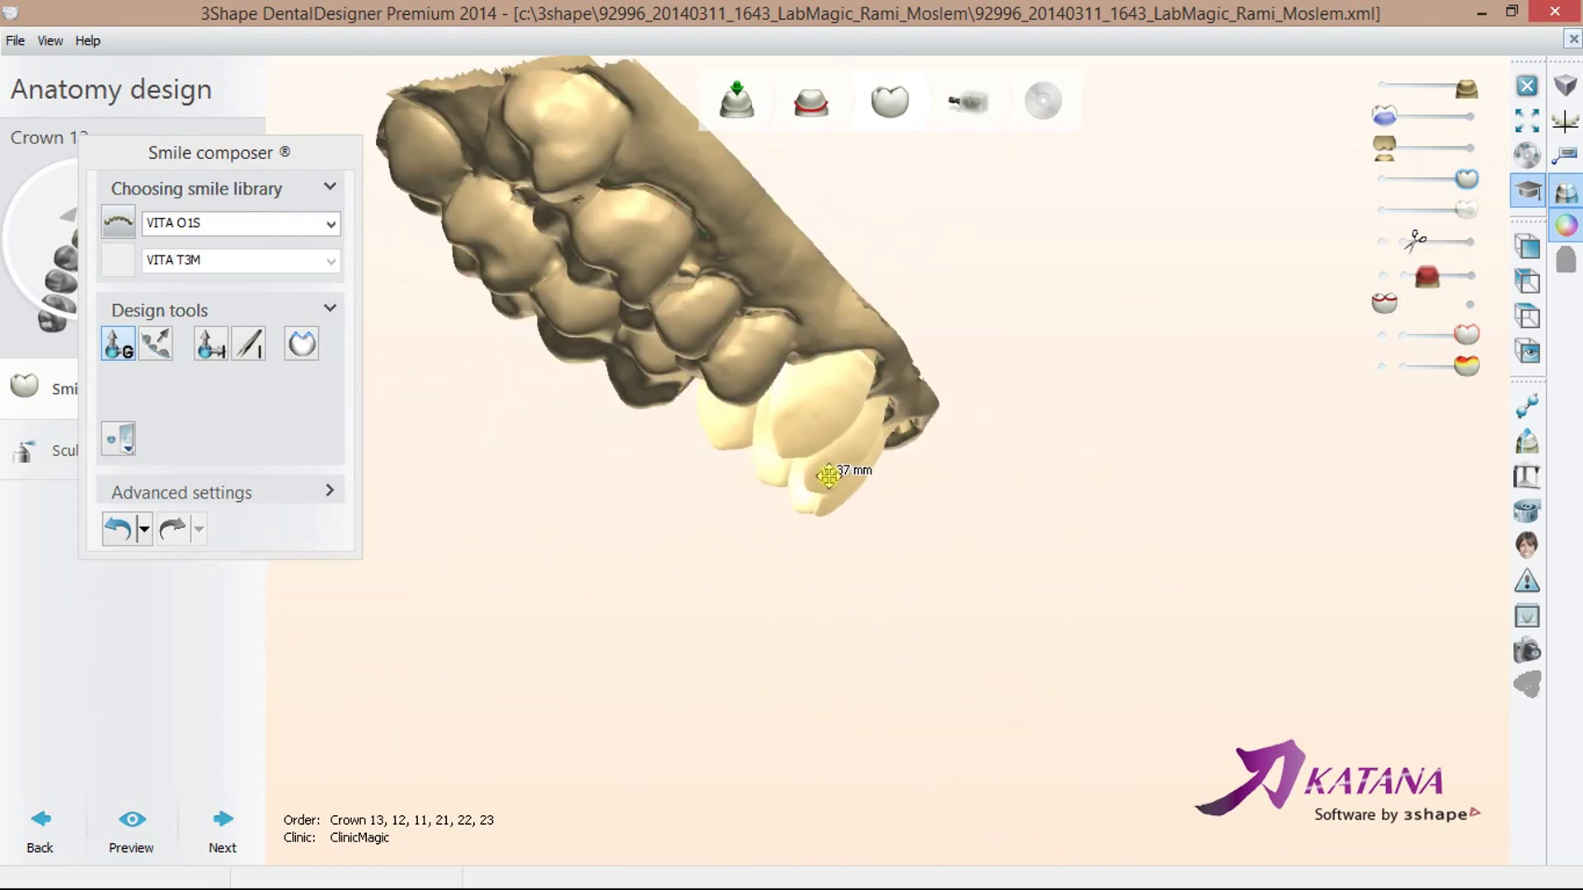
pyautogui.moveTo(831, 470)
pyautogui.mouseDown(button='right')
pyautogui.moveTo(732, 459)
pyautogui.moveTo(760, 438)
pyautogui.mouseUp(button='right')
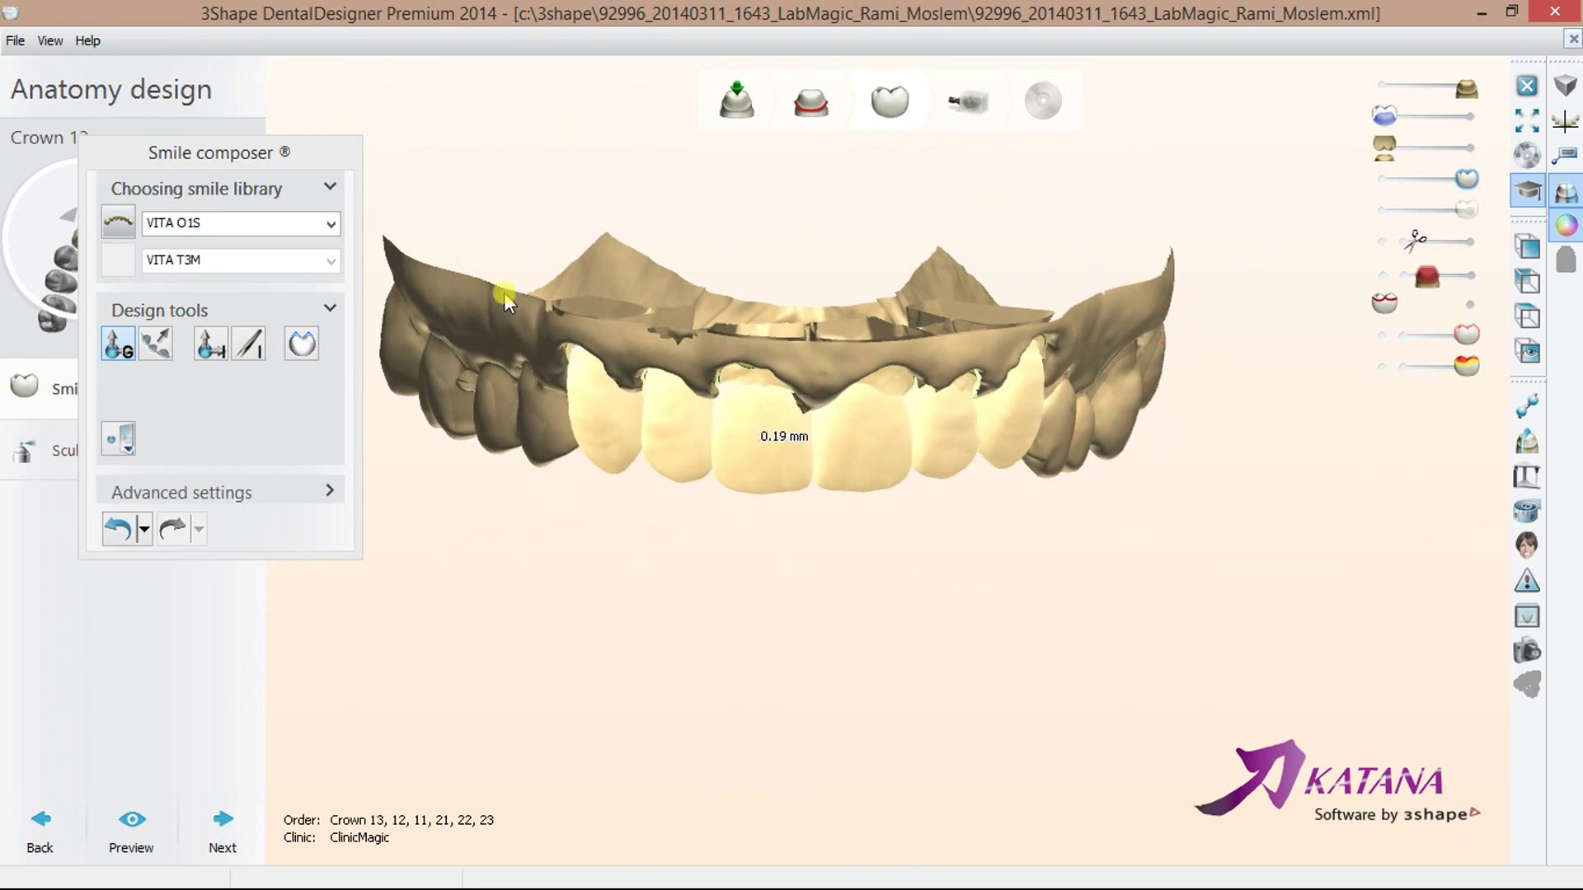
# - Apply the VITA X1M smile library to the 13–23 crowns and zoom in on them
pyautogui.click(331, 223)
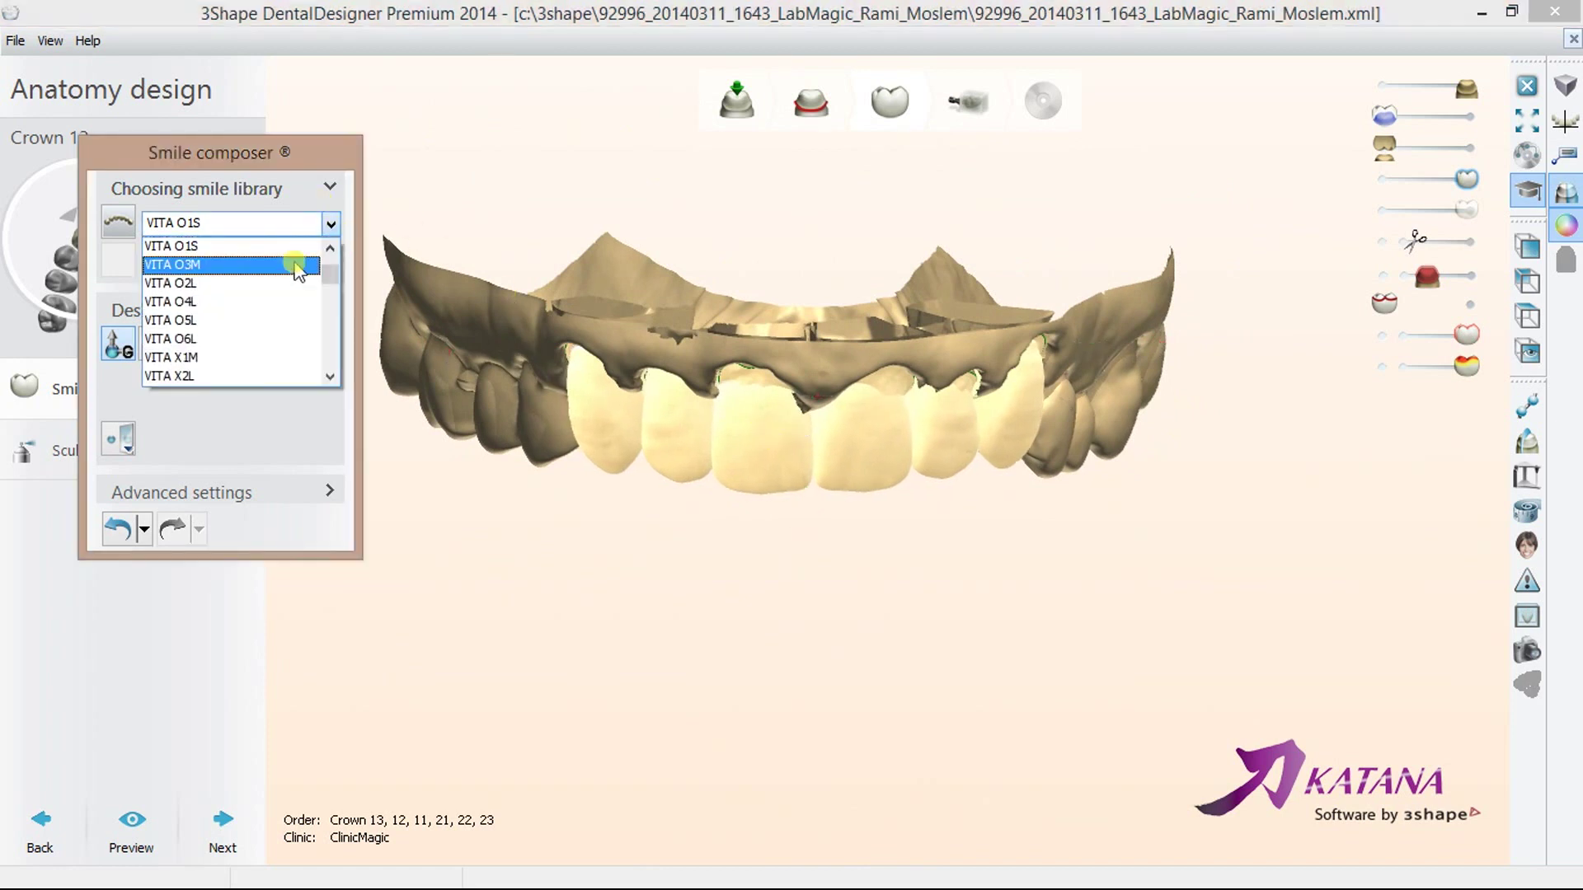
pyautogui.click(252, 358)
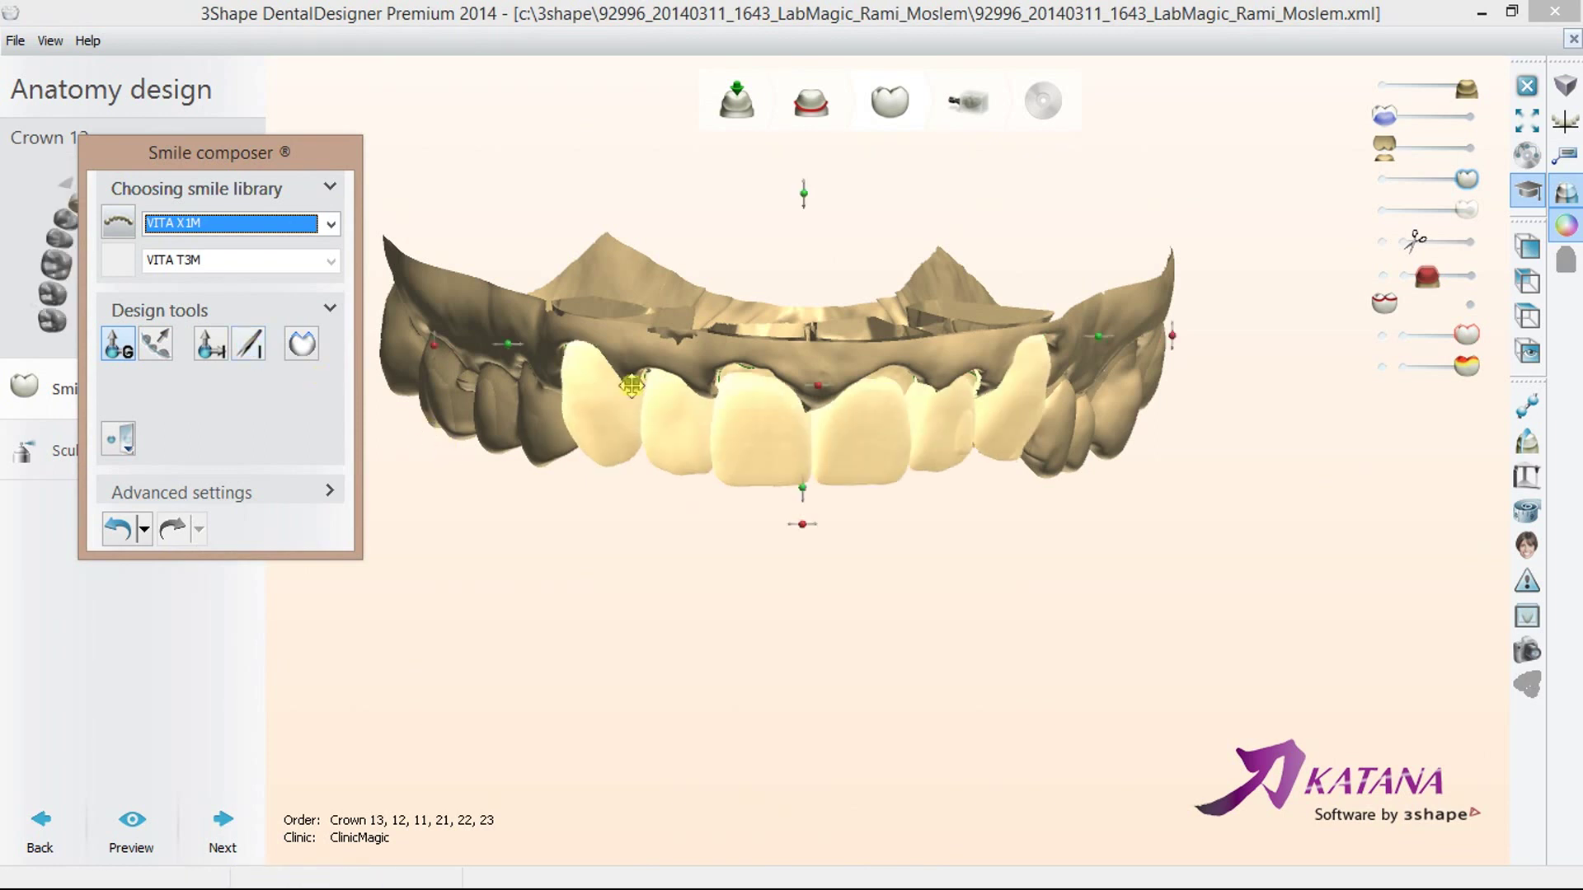
pyautogui.scroll(2, 732, 468)
pyautogui.scroll(2, 734, 470)
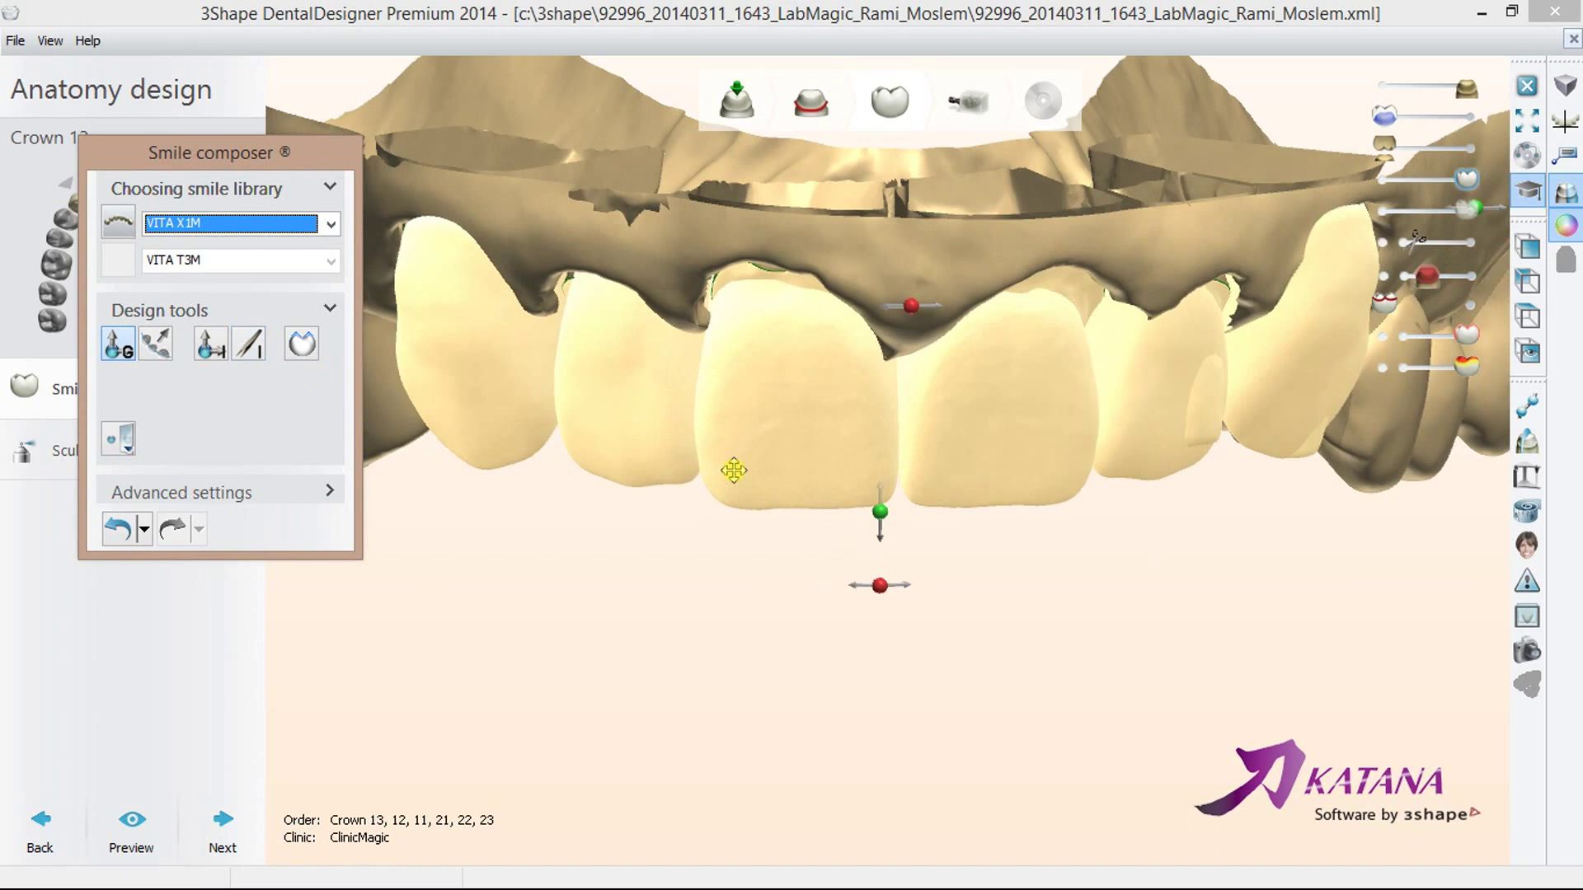
# - Turn on material shaders and try the VITA Z1S and Allure DS1 libraries
pyautogui.click(1566, 194)
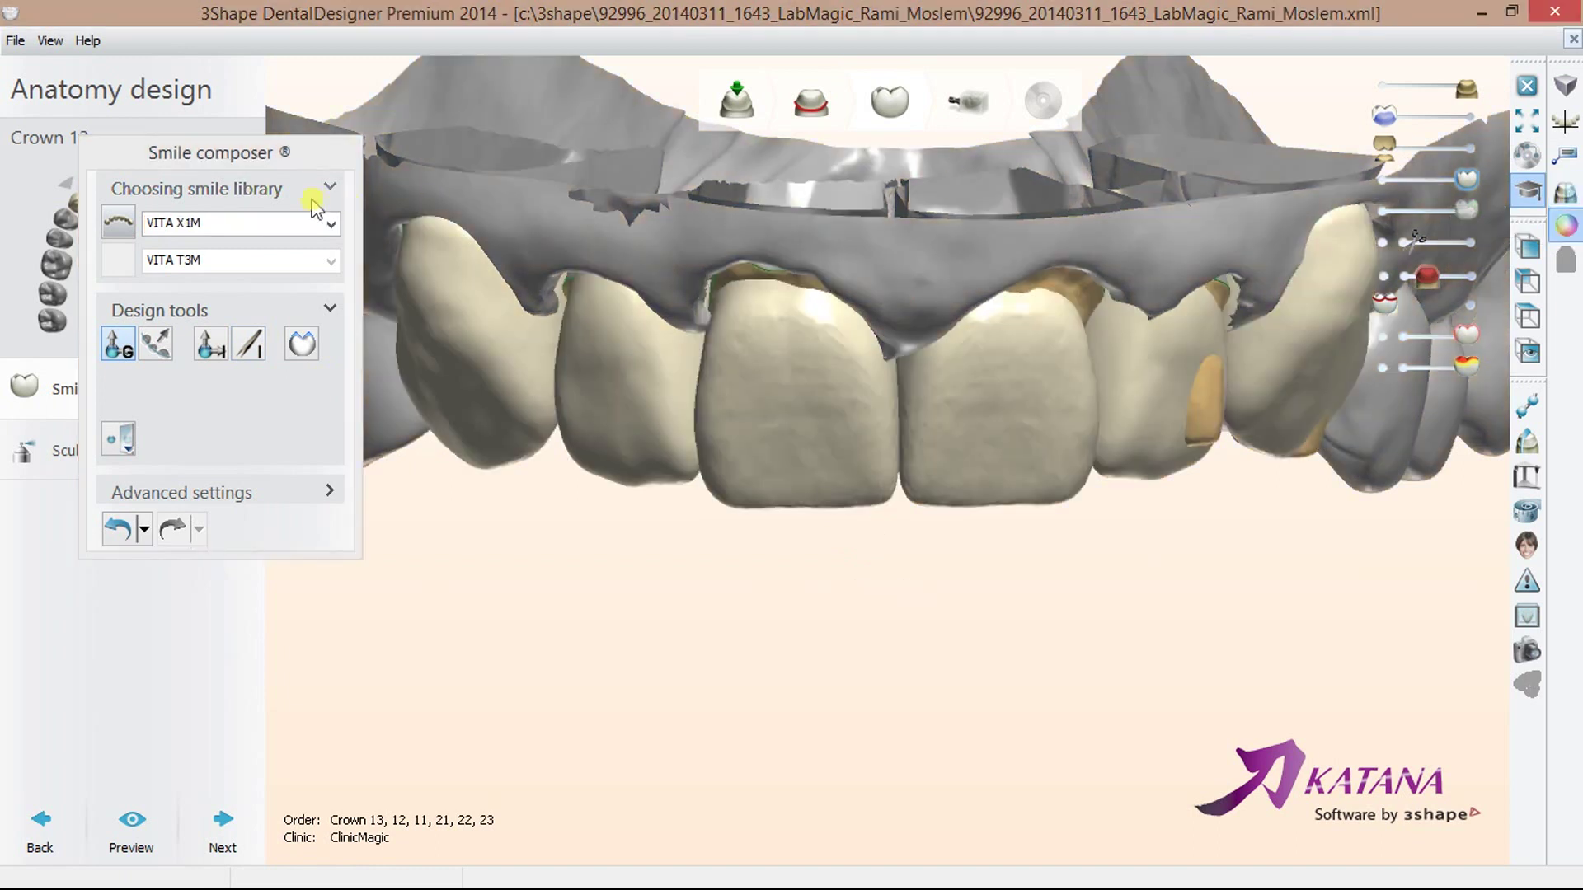
pyautogui.click(329, 223)
pyautogui.click(278, 304)
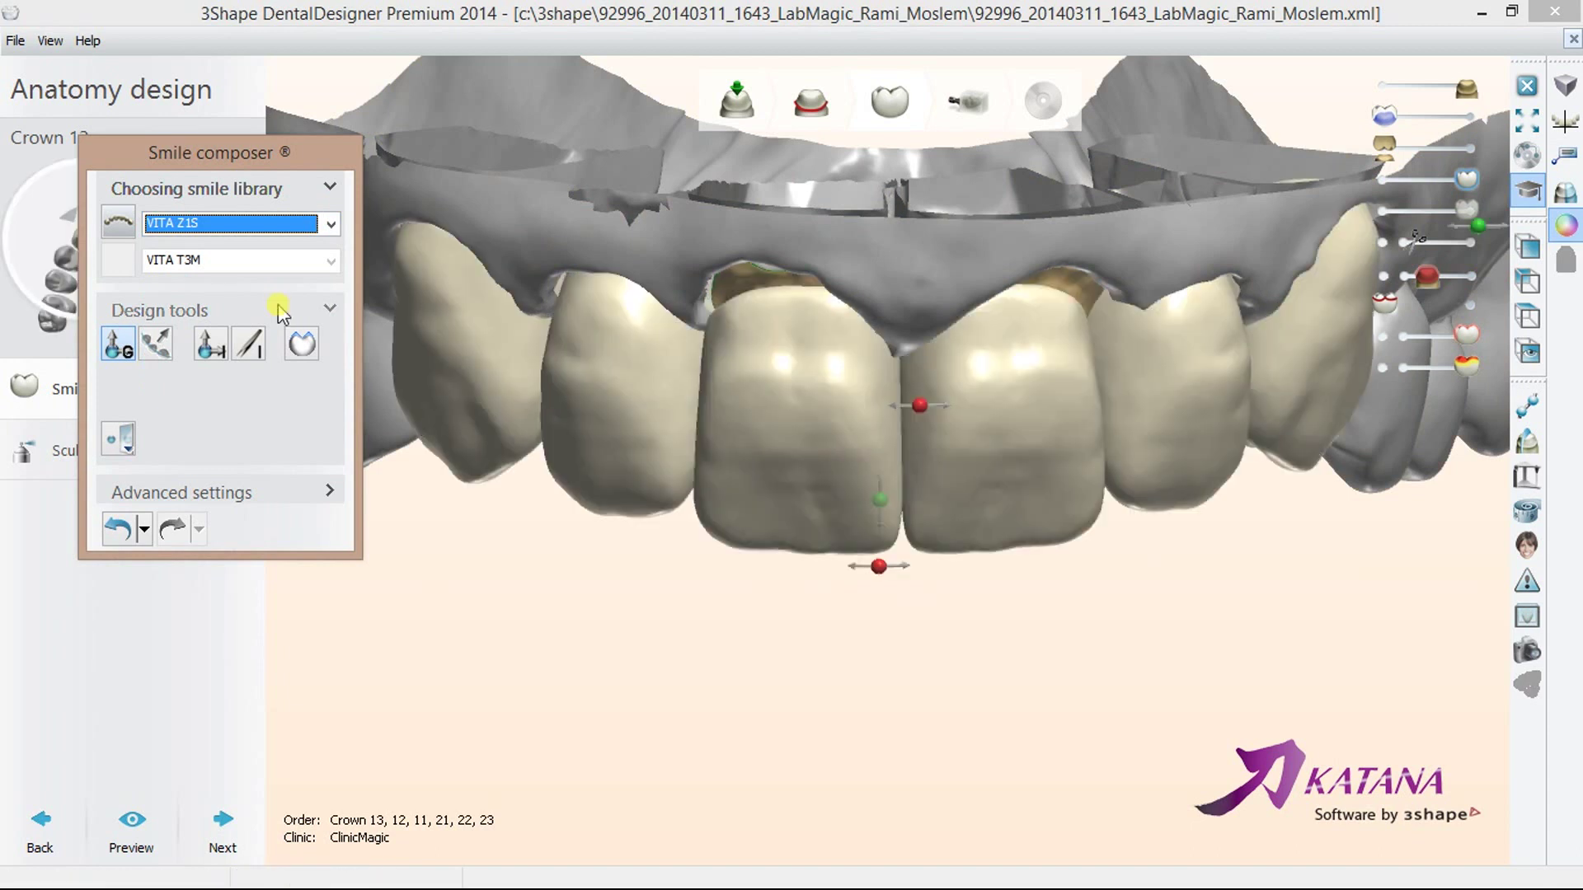
pyautogui.click(330, 223)
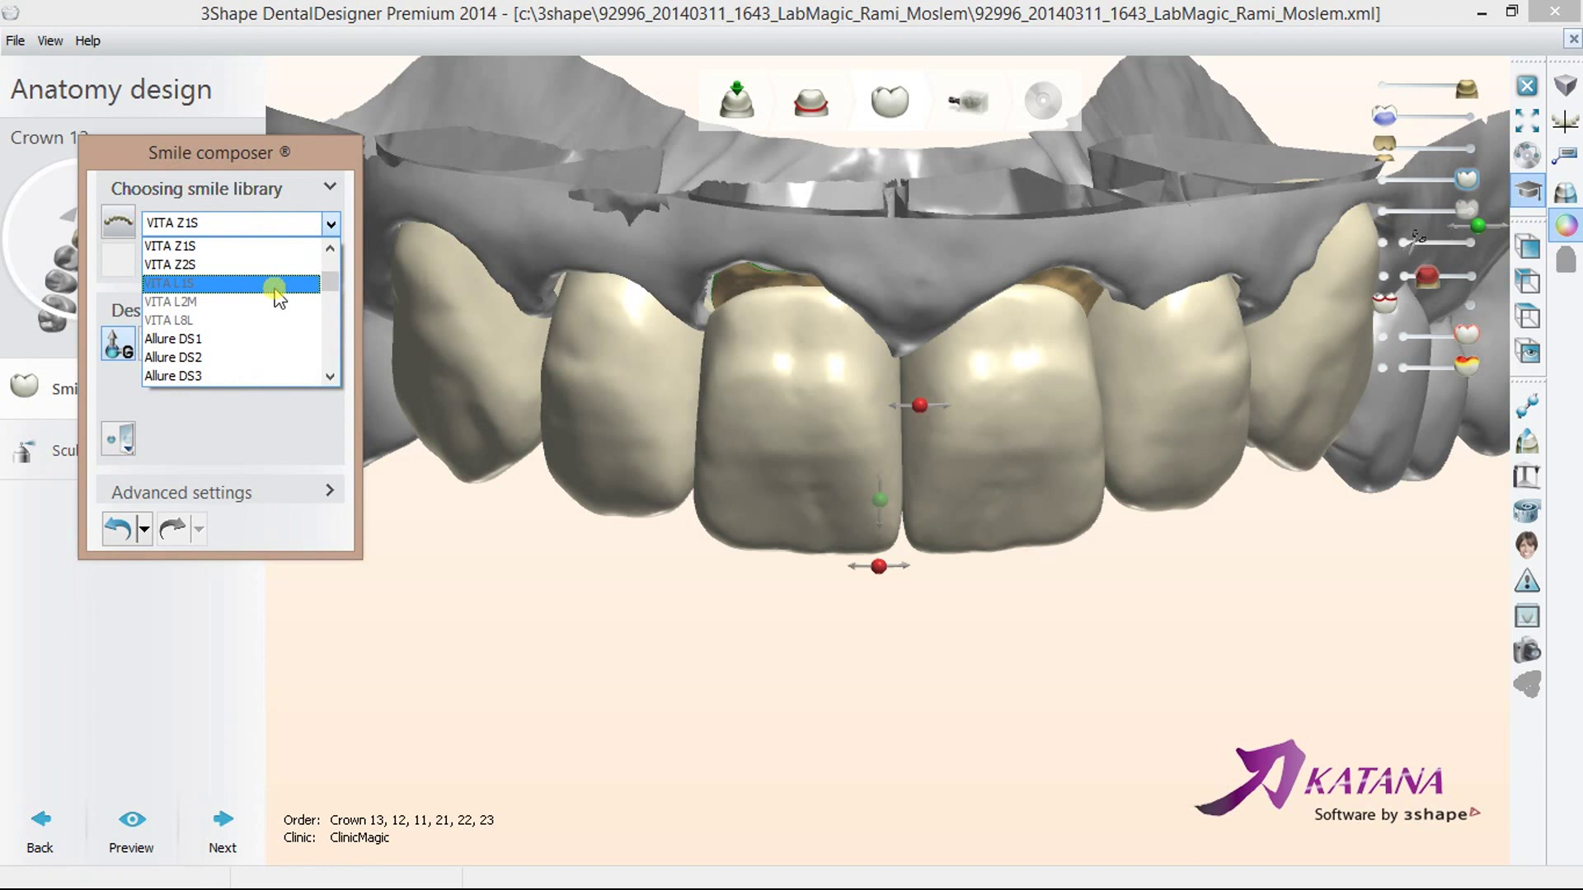
pyautogui.click(259, 338)
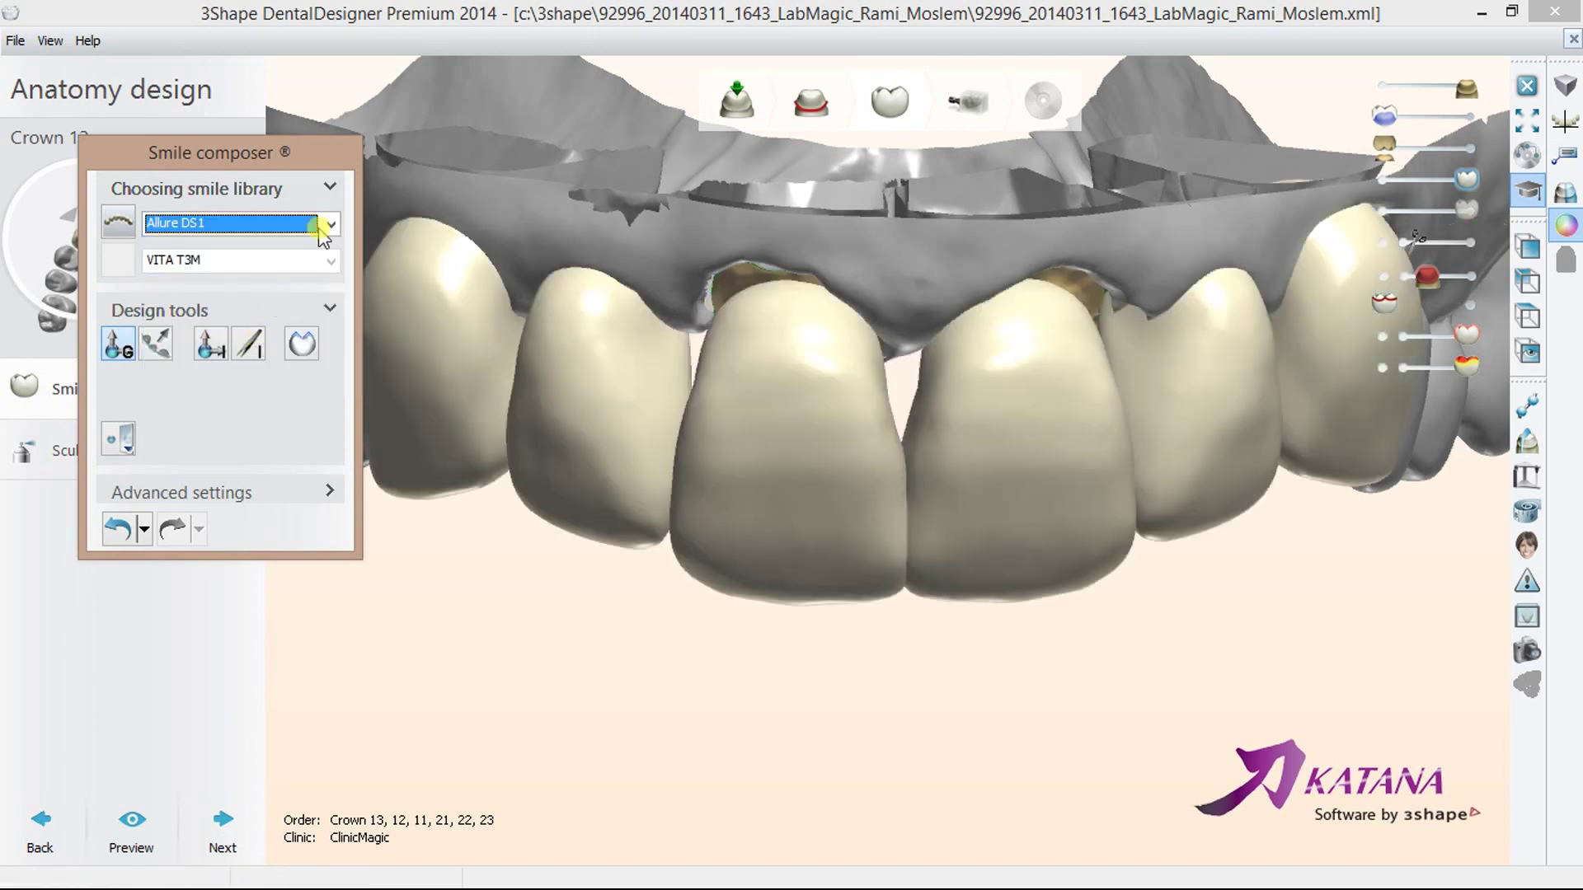
# - Settle on the Physiostar NFC 666 library and move the library panel aside
pyautogui.click(328, 224)
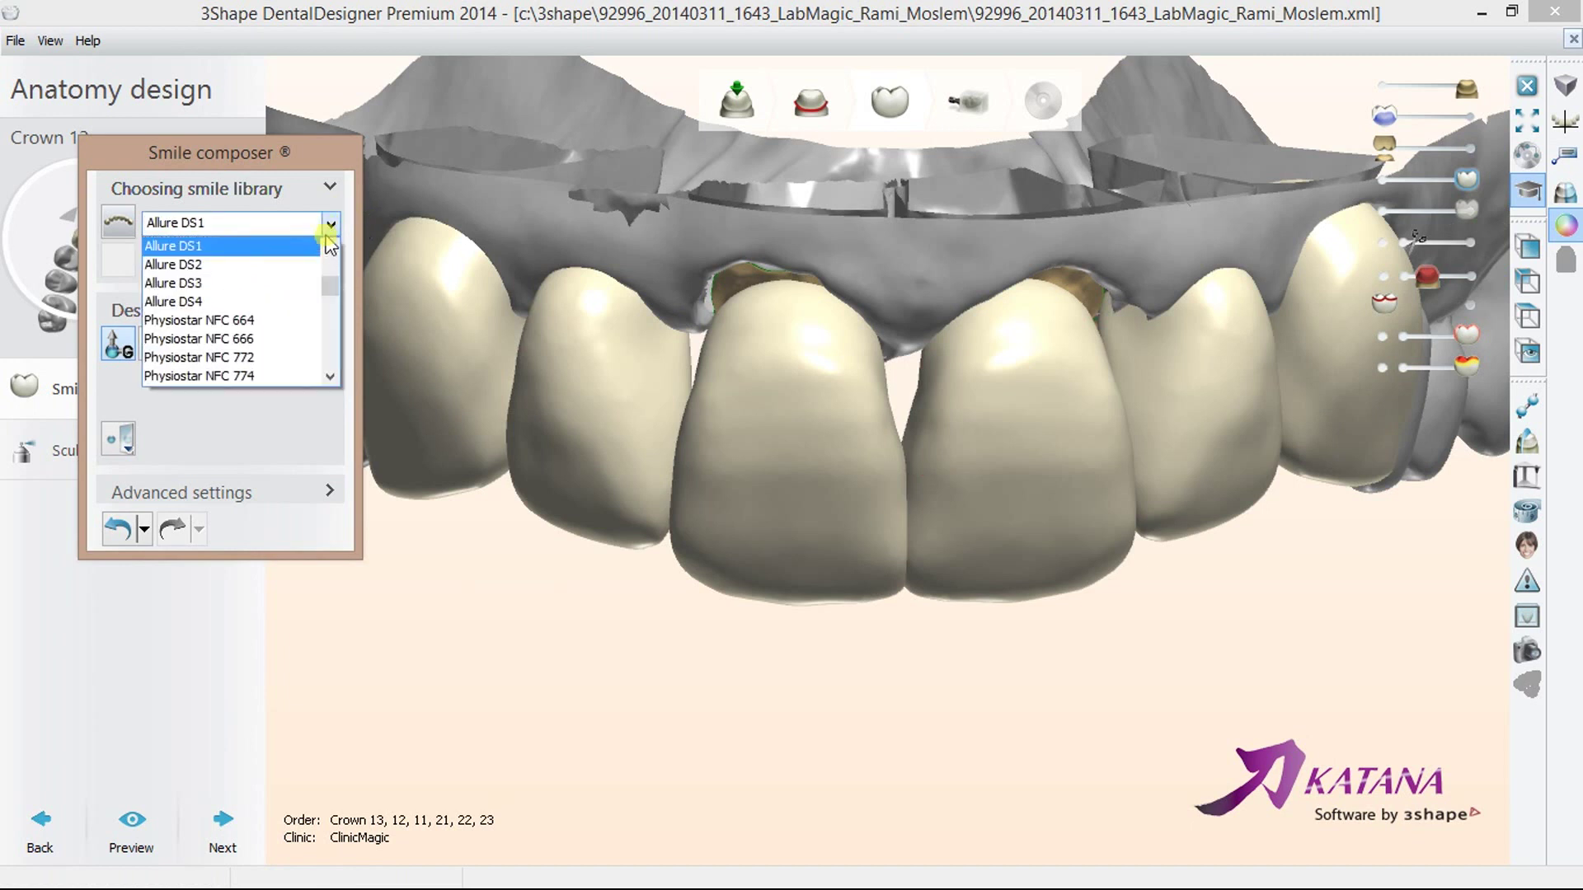
pyautogui.click(245, 339)
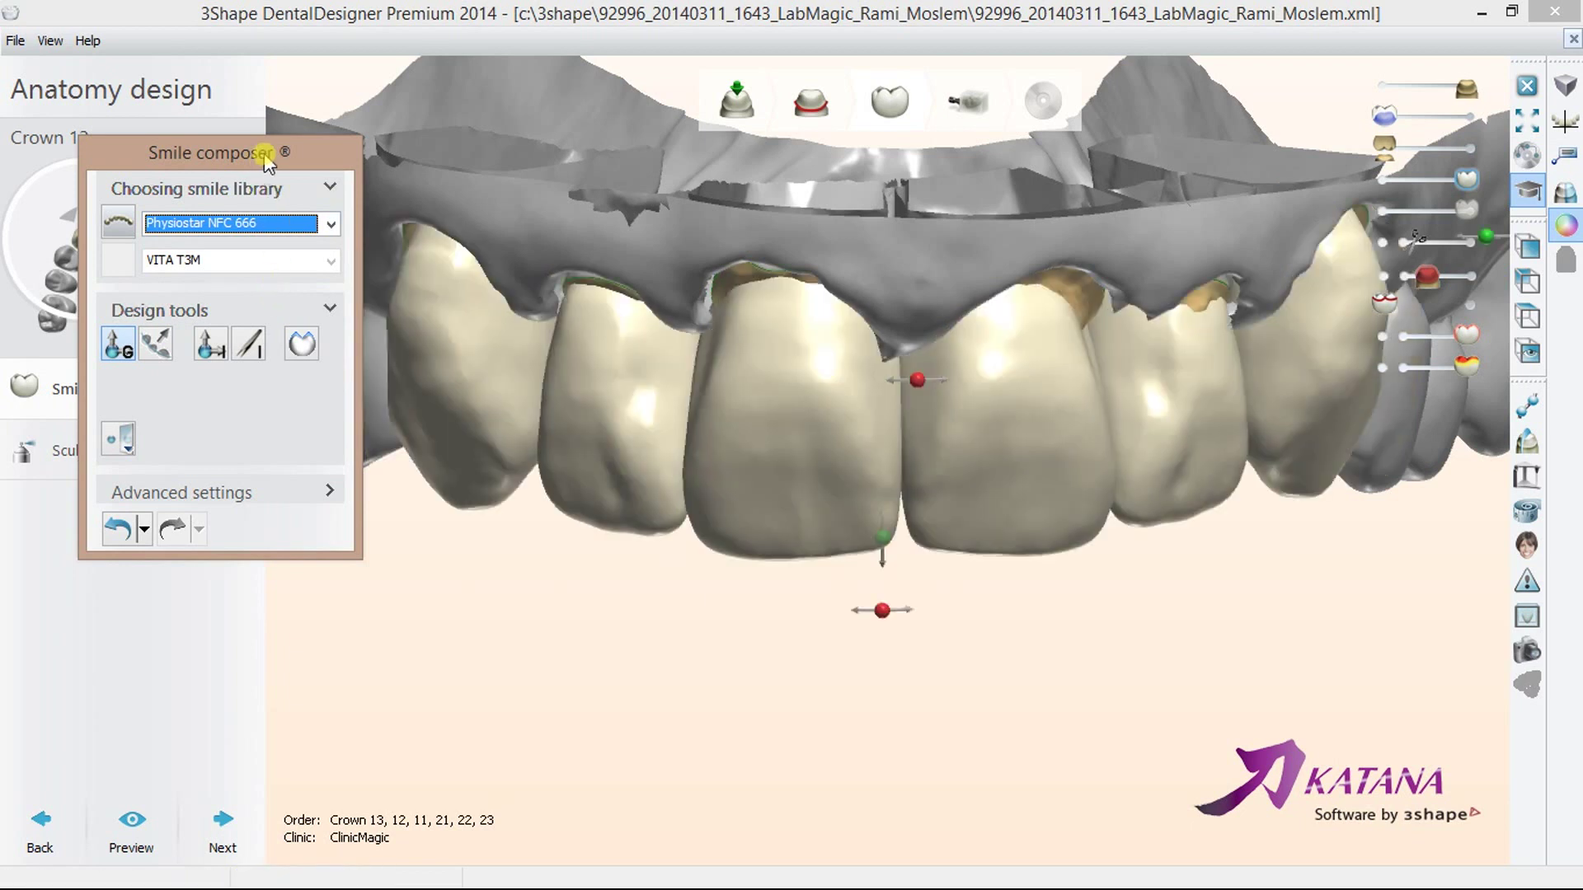
pyautogui.moveTo(263, 153); pyautogui.dragTo(207, 181)
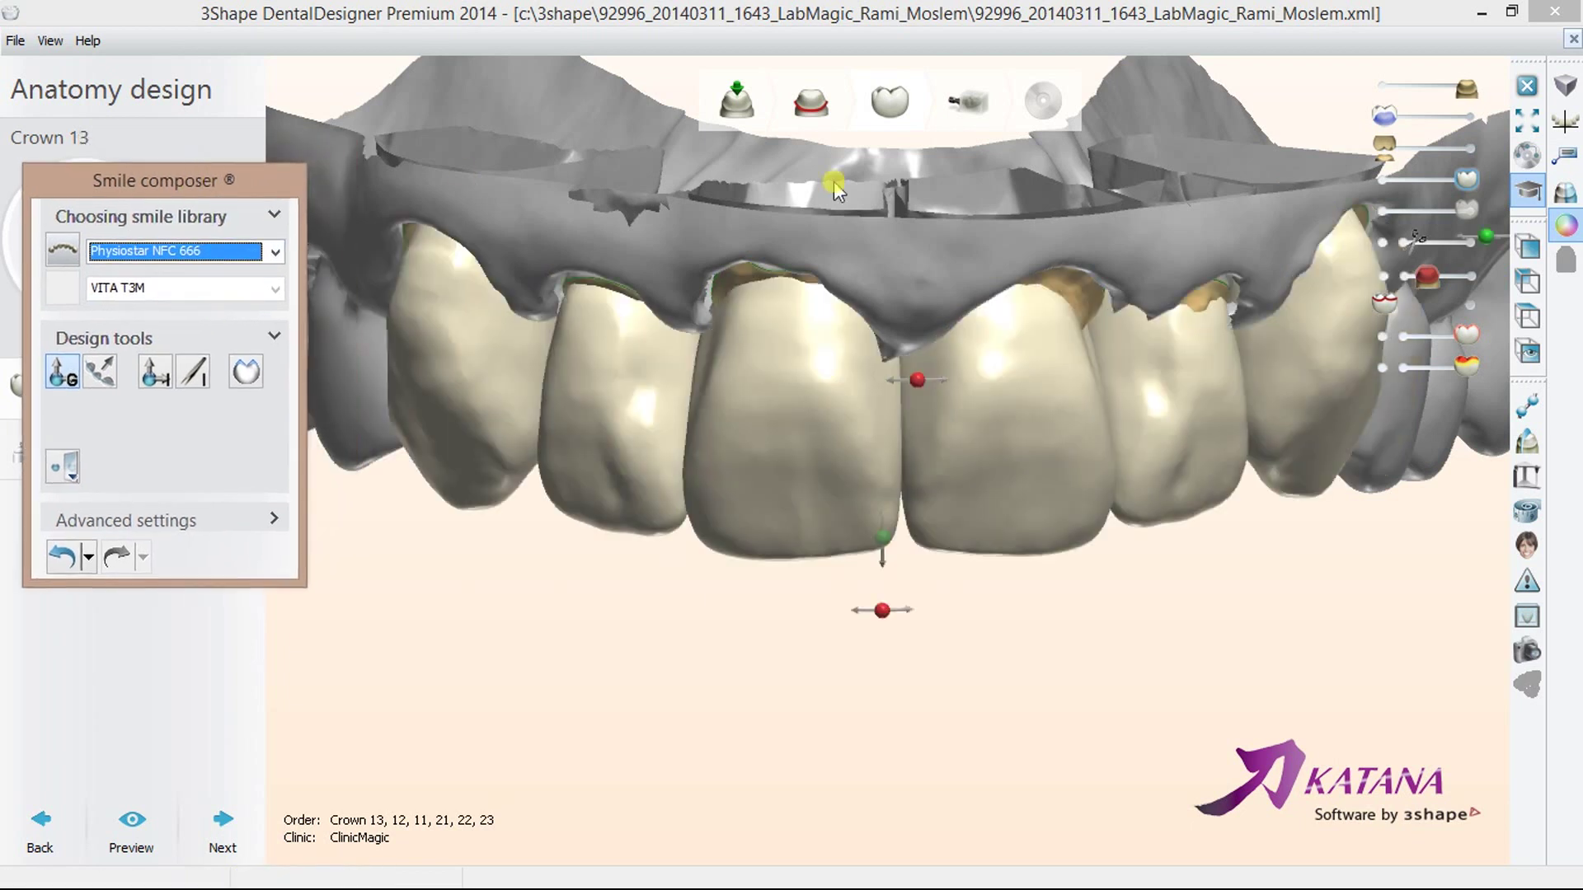
# - Turn off material shaders, toggle active items, and apply the priti_R_S smile library
pyautogui.click(1566, 193)
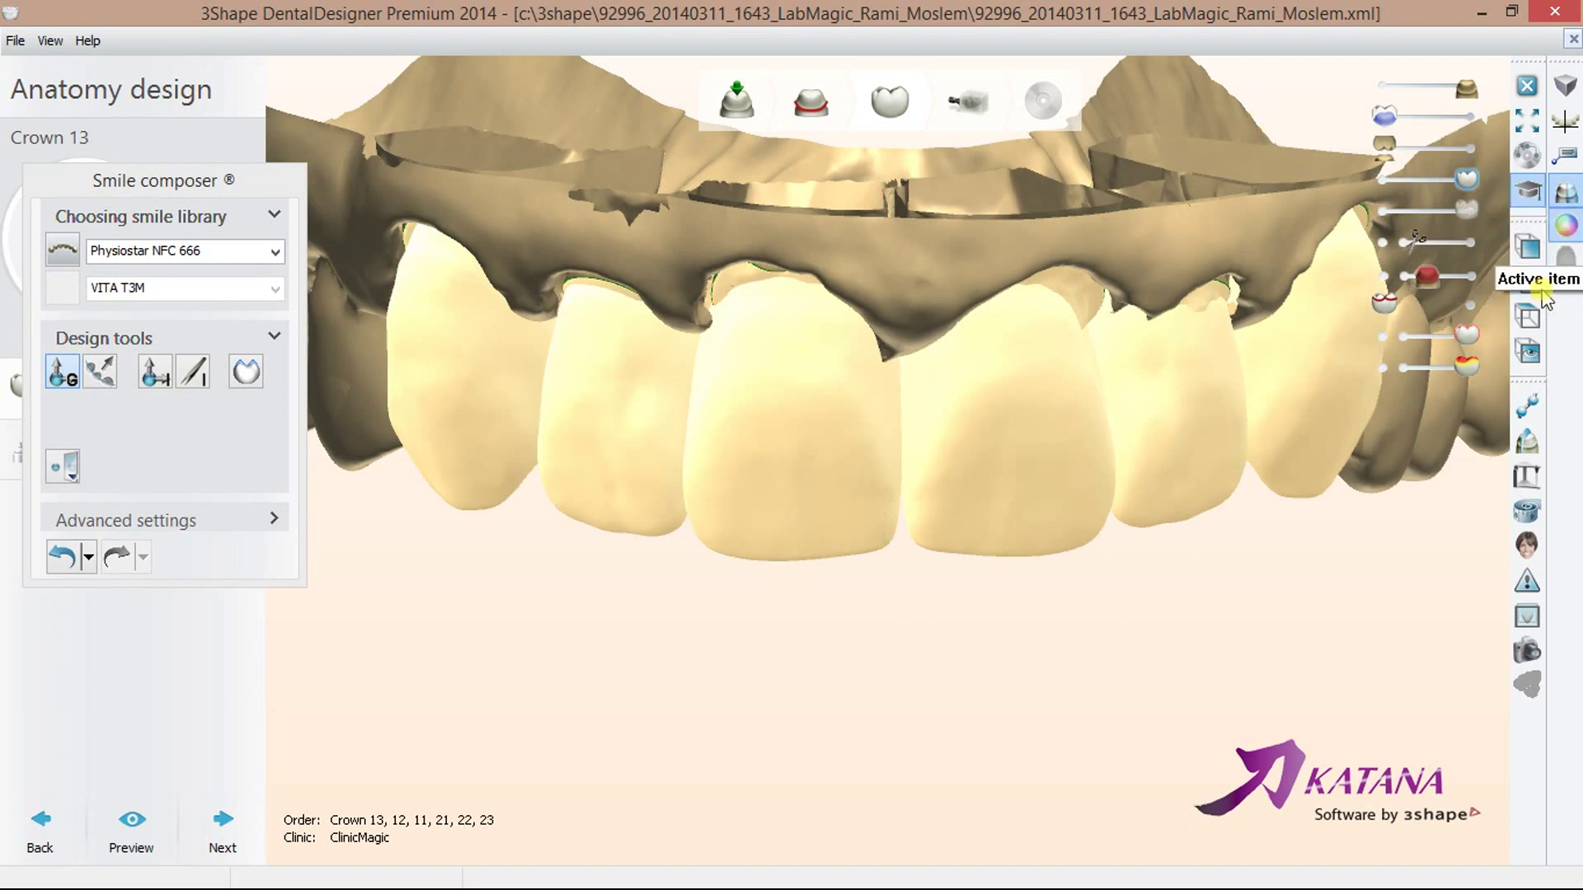
pyautogui.click(1565, 260)
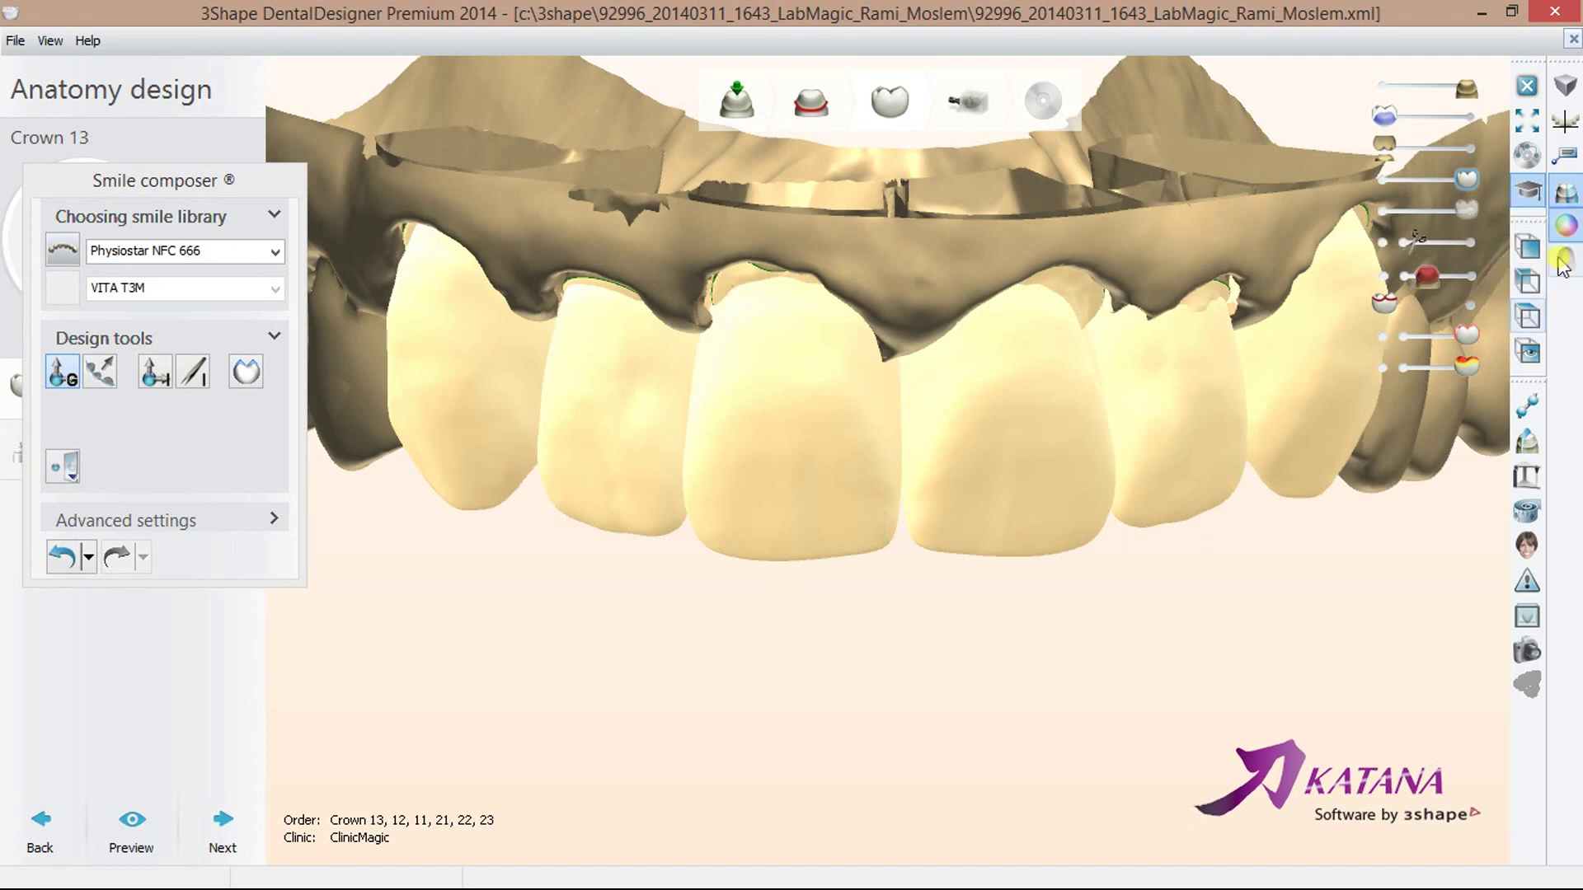
pyautogui.click(275, 252)
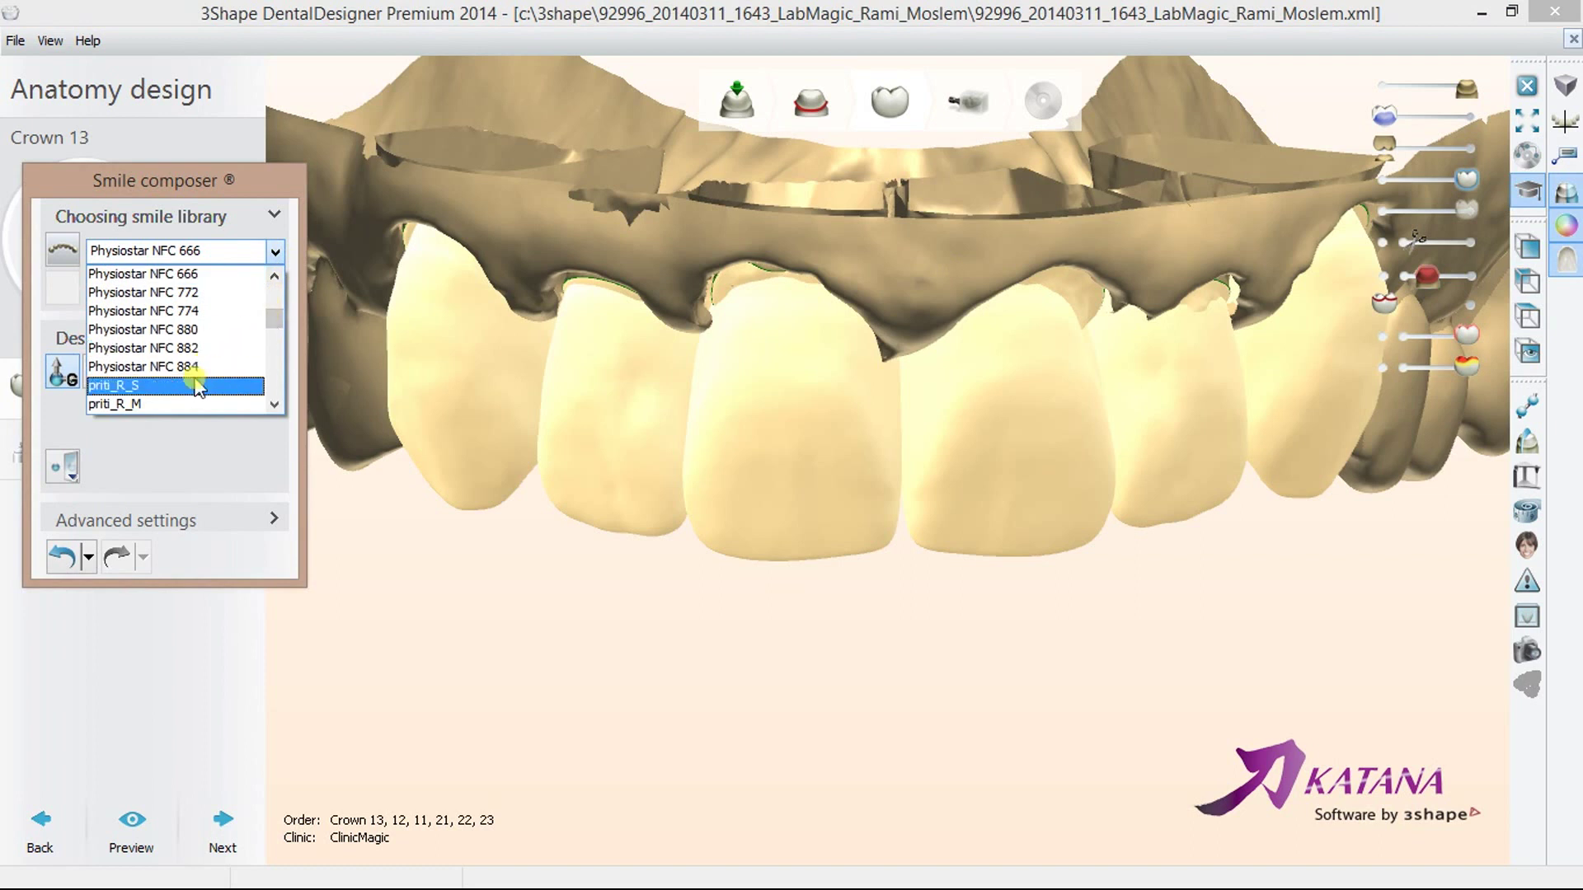
pyautogui.click(195, 385)
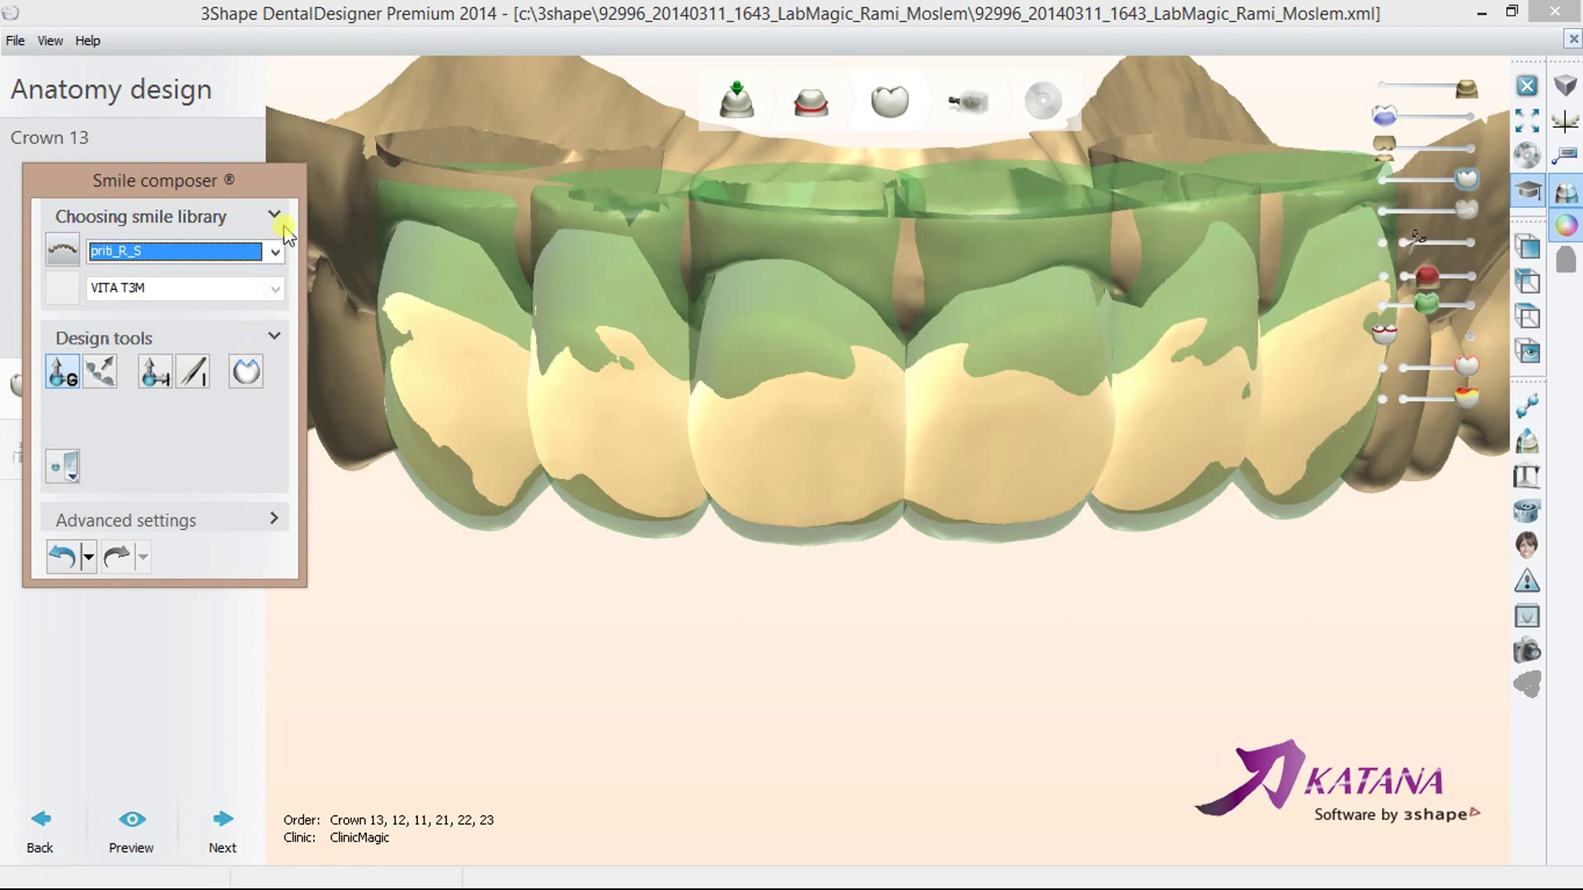
pyautogui.click(274, 252)
# - Try the priti_Q_L and priti_T_M libraries, then apply VITA T3M Mamelons to the crowns
pyautogui.click(201, 388)
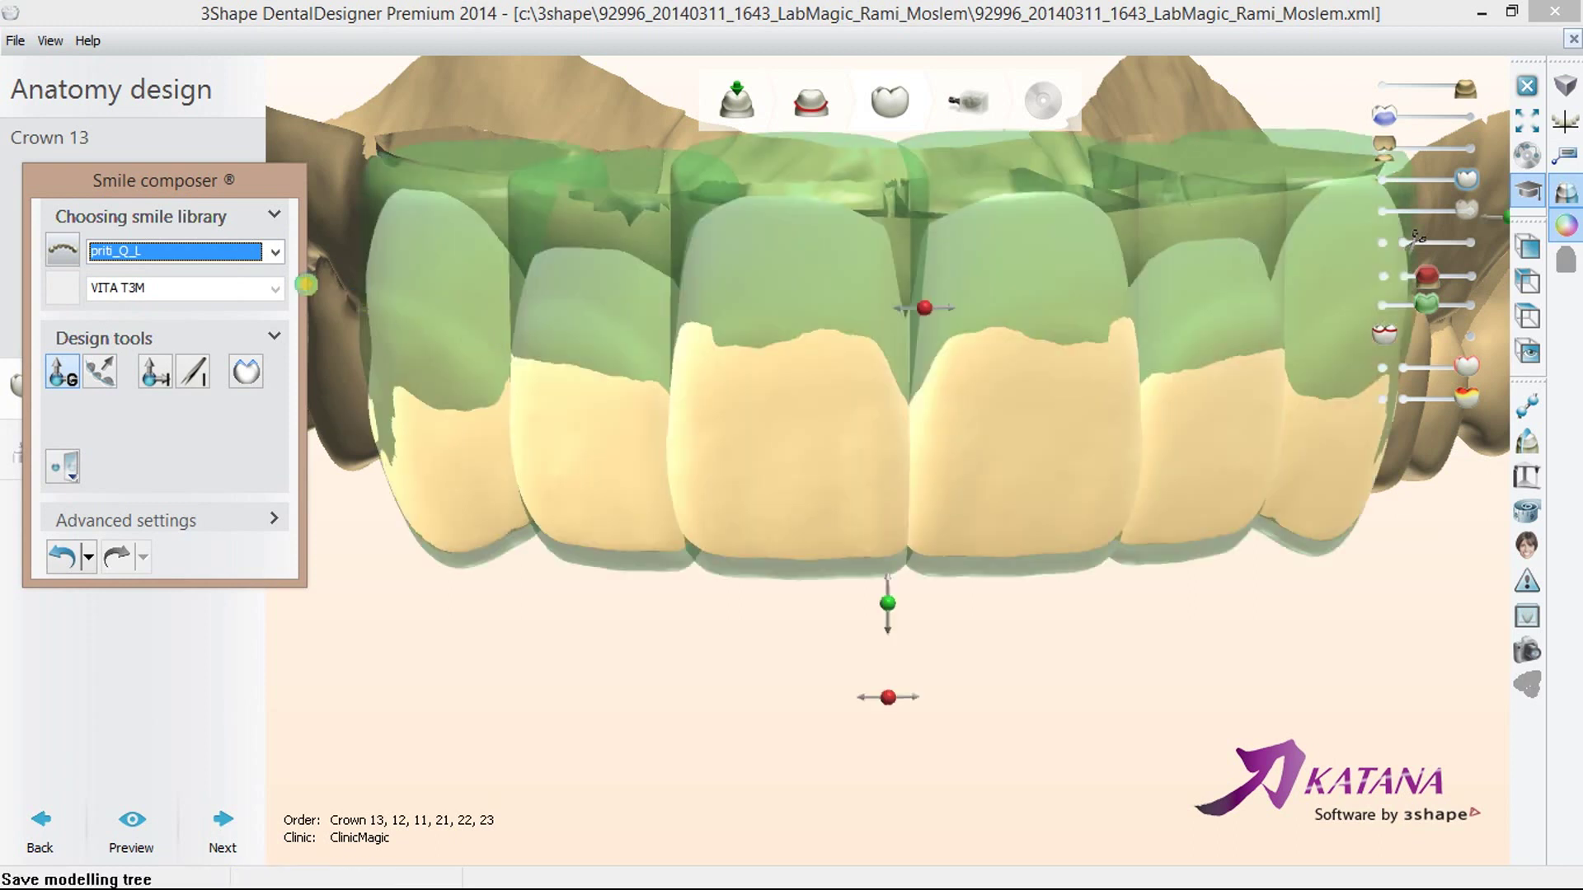
pyautogui.click(274, 252)
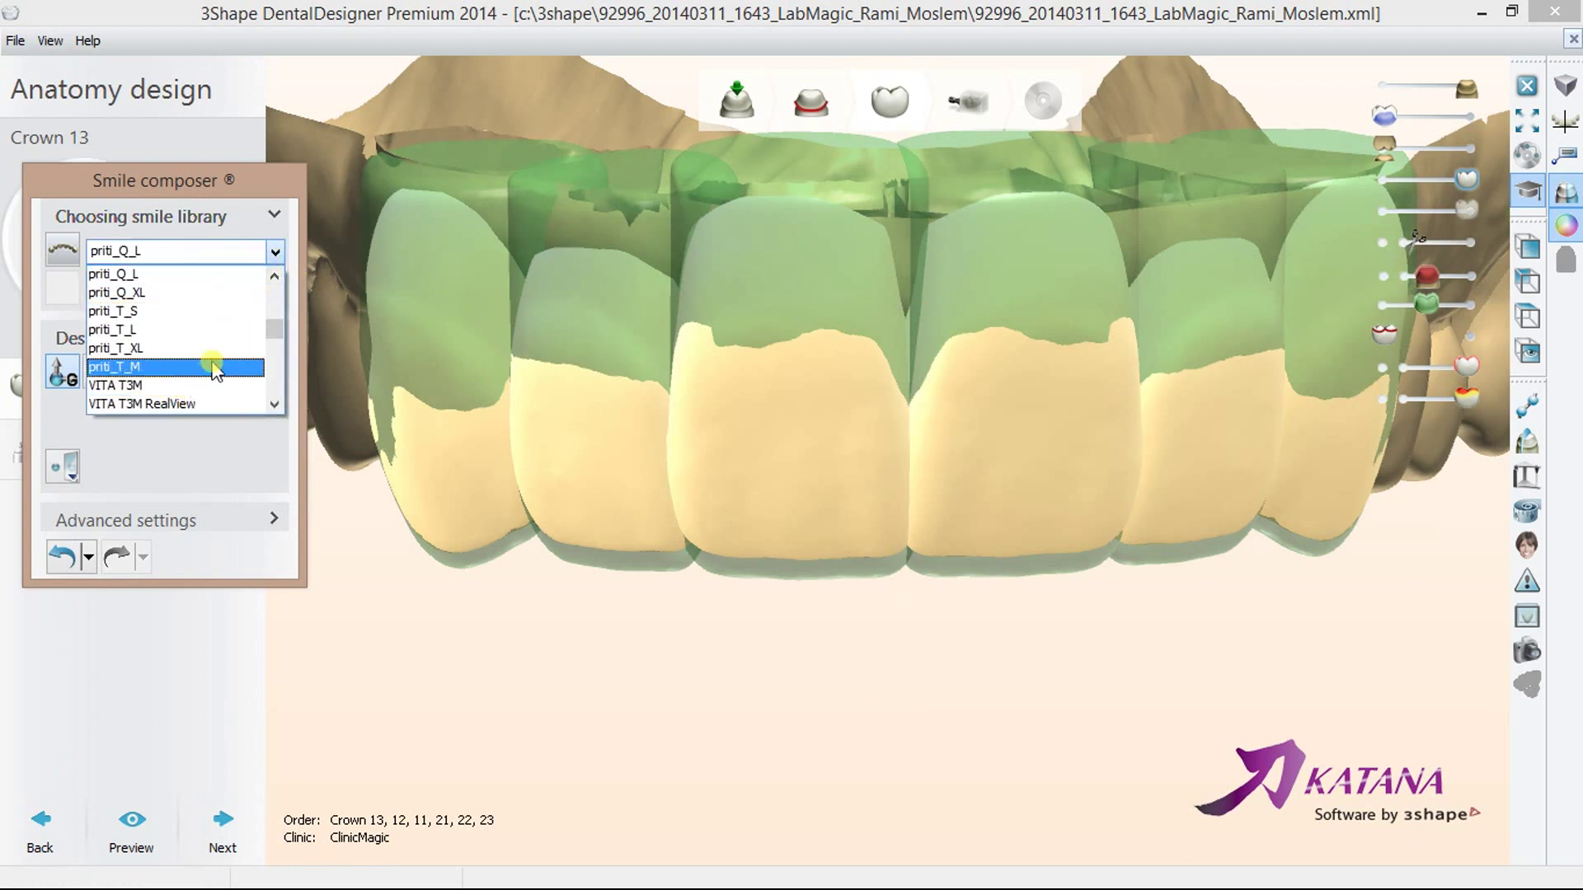
pyautogui.scroll(-3, 210, 355)
pyautogui.click(193, 330)
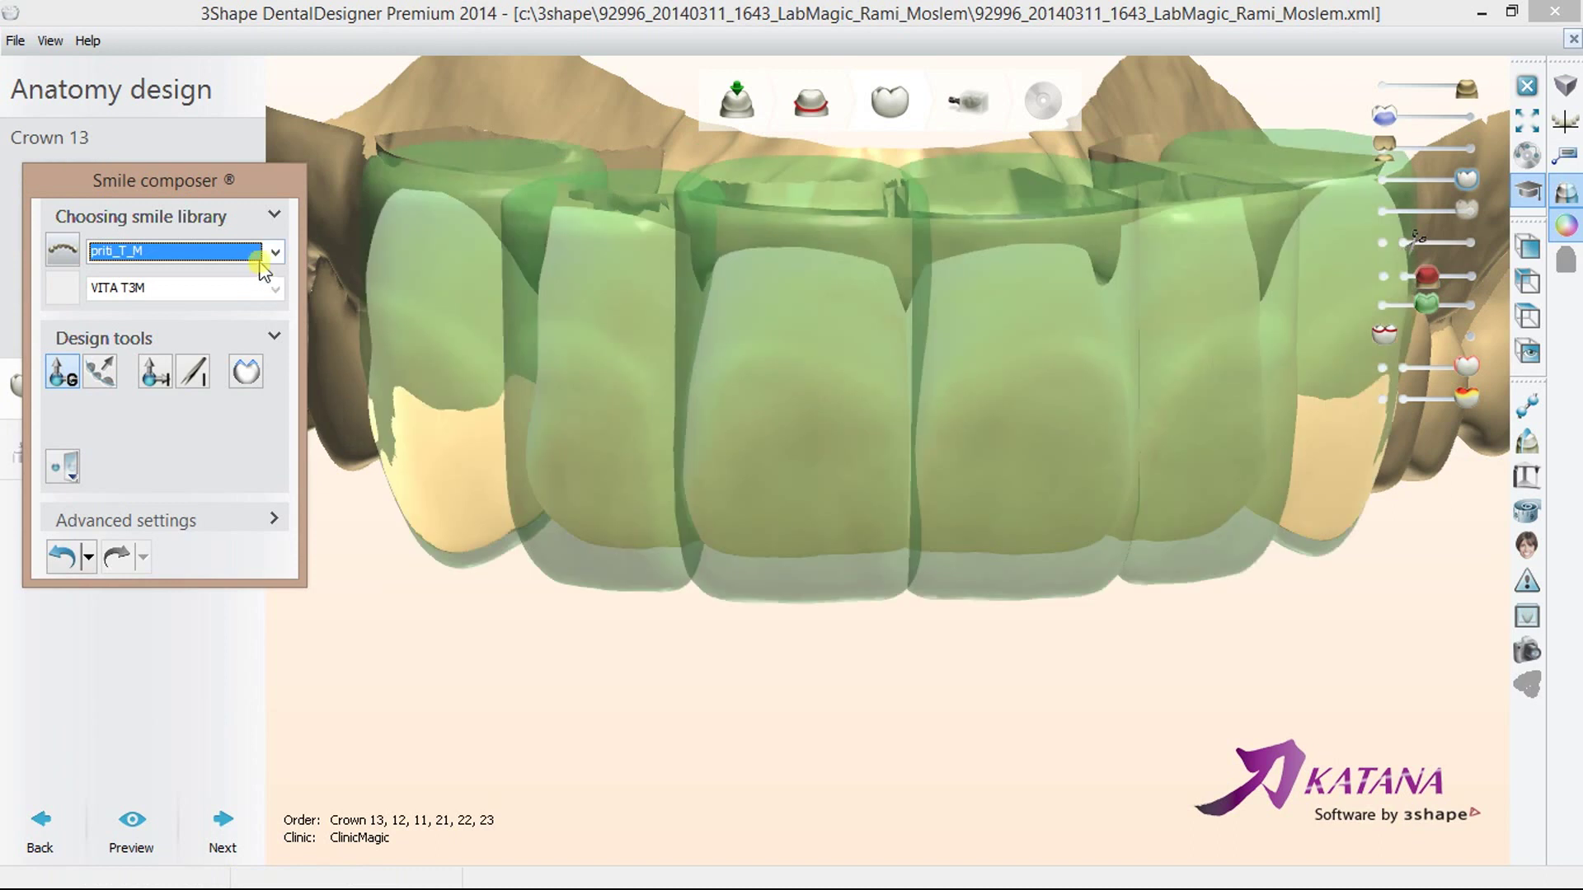
pyautogui.click(260, 259)
pyautogui.moveTo(275, 343)
pyautogui.mouseDown()
pyautogui.moveTo(275, 399)
pyautogui.moveTo(271, 381)
pyautogui.mouseUp()
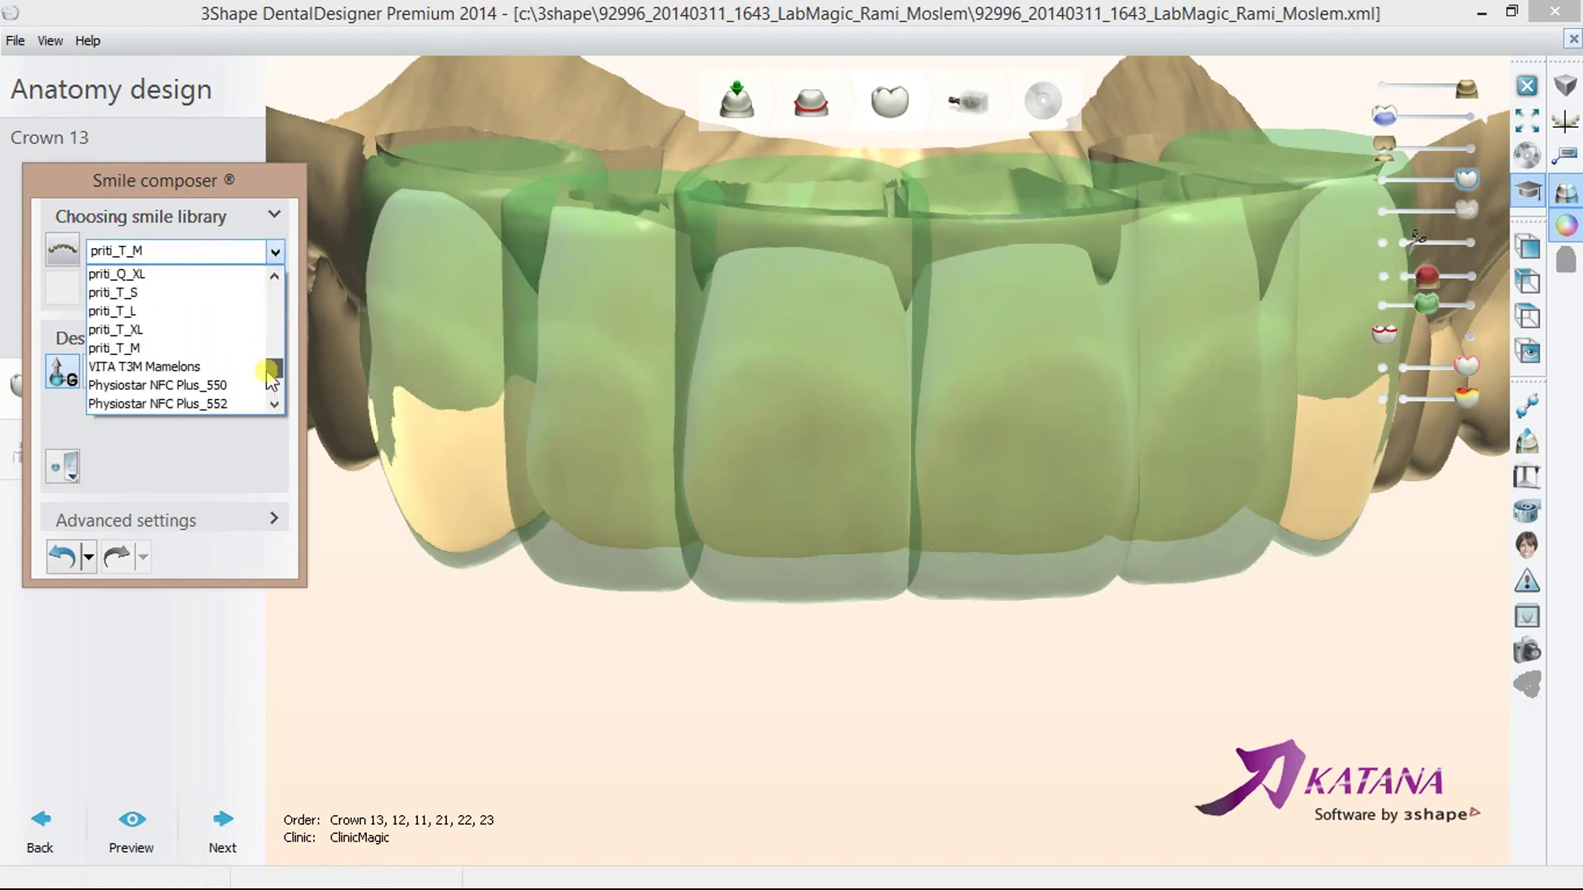
pyautogui.click(219, 366)
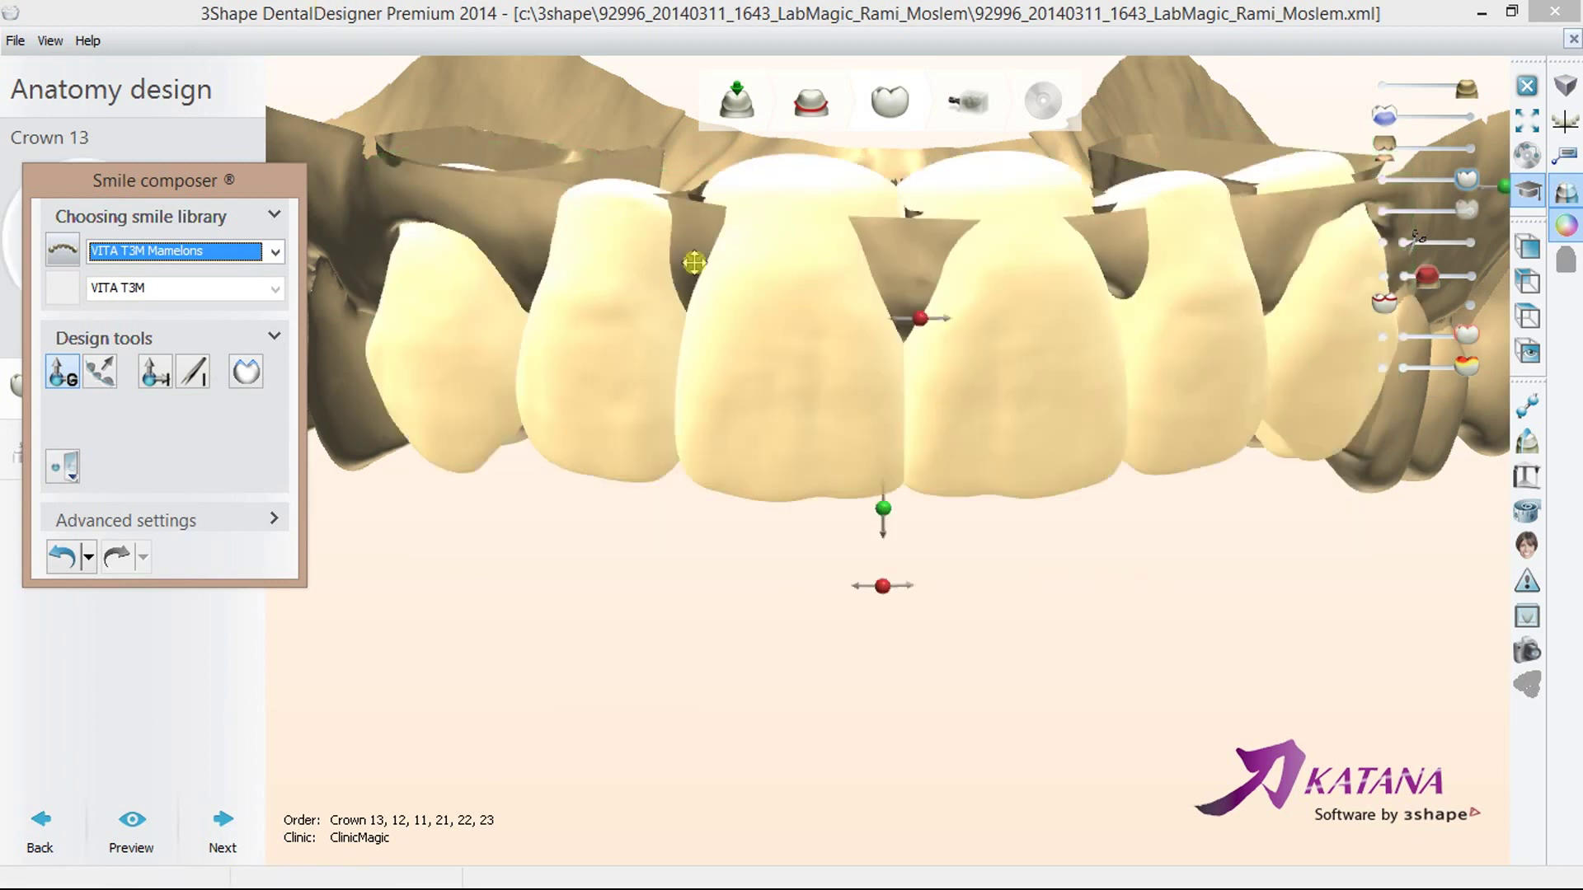
# - Lower the VITA T3M Mamelons crowns about 1.94 mm, resize them slightly, and shift them 0.85 mm
pyautogui.moveTo(971, 354); pyautogui.dragTo(982, 405)
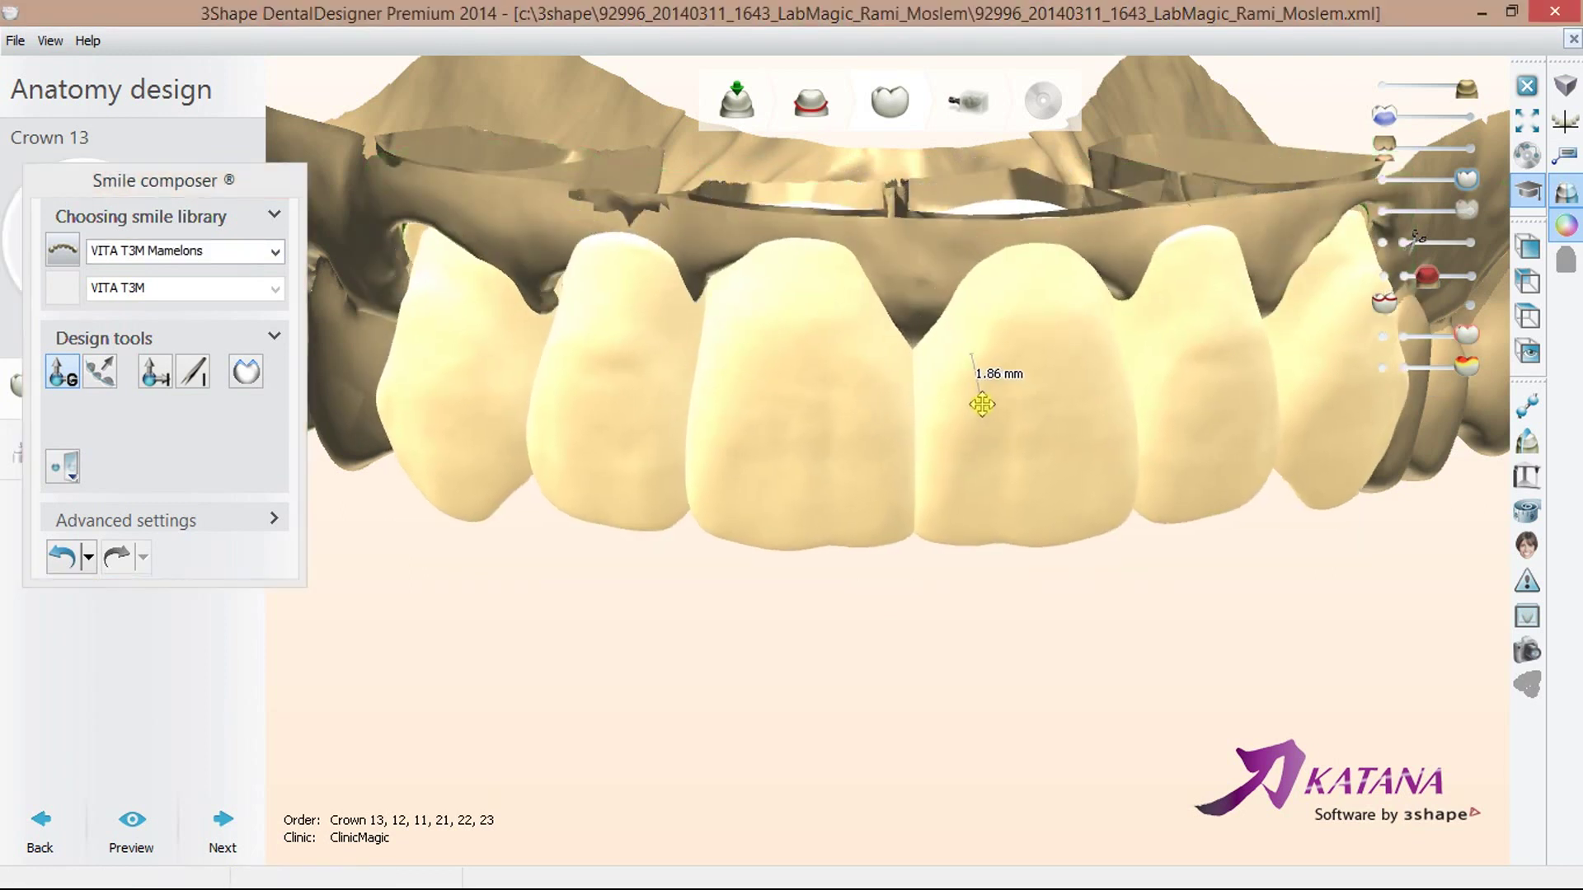
pyautogui.moveTo(981, 405)
pyautogui.mouseDown(button='right')
pyautogui.moveTo(911, 459)
pyautogui.moveTo(593, 363)
pyautogui.mouseUp(button='right')
pyautogui.moveTo(594, 363)
pyautogui.mouseDown()
pyautogui.moveTo(572, 354)
pyautogui.moveTo(618, 335)
pyautogui.mouseUp()
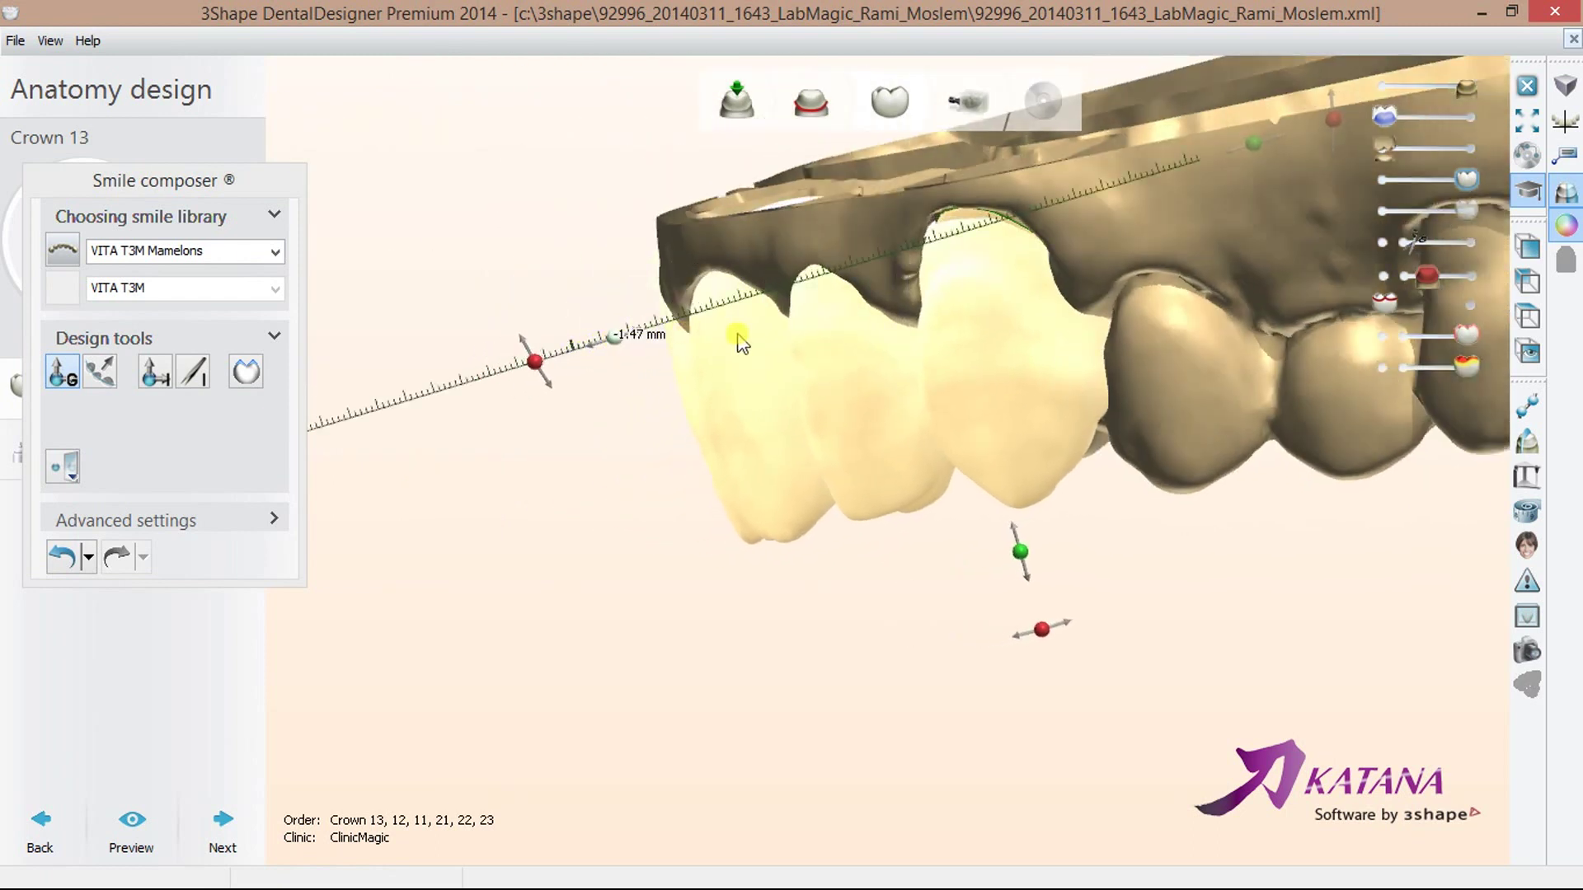
pyautogui.moveTo(742, 342); pyautogui.dragTo(842, 334, button='right')
pyautogui.moveTo(843, 380); pyautogui.dragTo(859, 401)
# - In occlusal view, move the crowns 0.78 mm palatally and 0.95 mm labially, then check from the front
pyautogui.moveTo(859, 401)
pyautogui.mouseDown(button='right')
pyautogui.moveTo(894, 219)
pyautogui.moveTo(997, 247)
pyautogui.moveTo(997, 304)
pyautogui.moveTo(948, 297)
pyautogui.mouseUp(button='right')
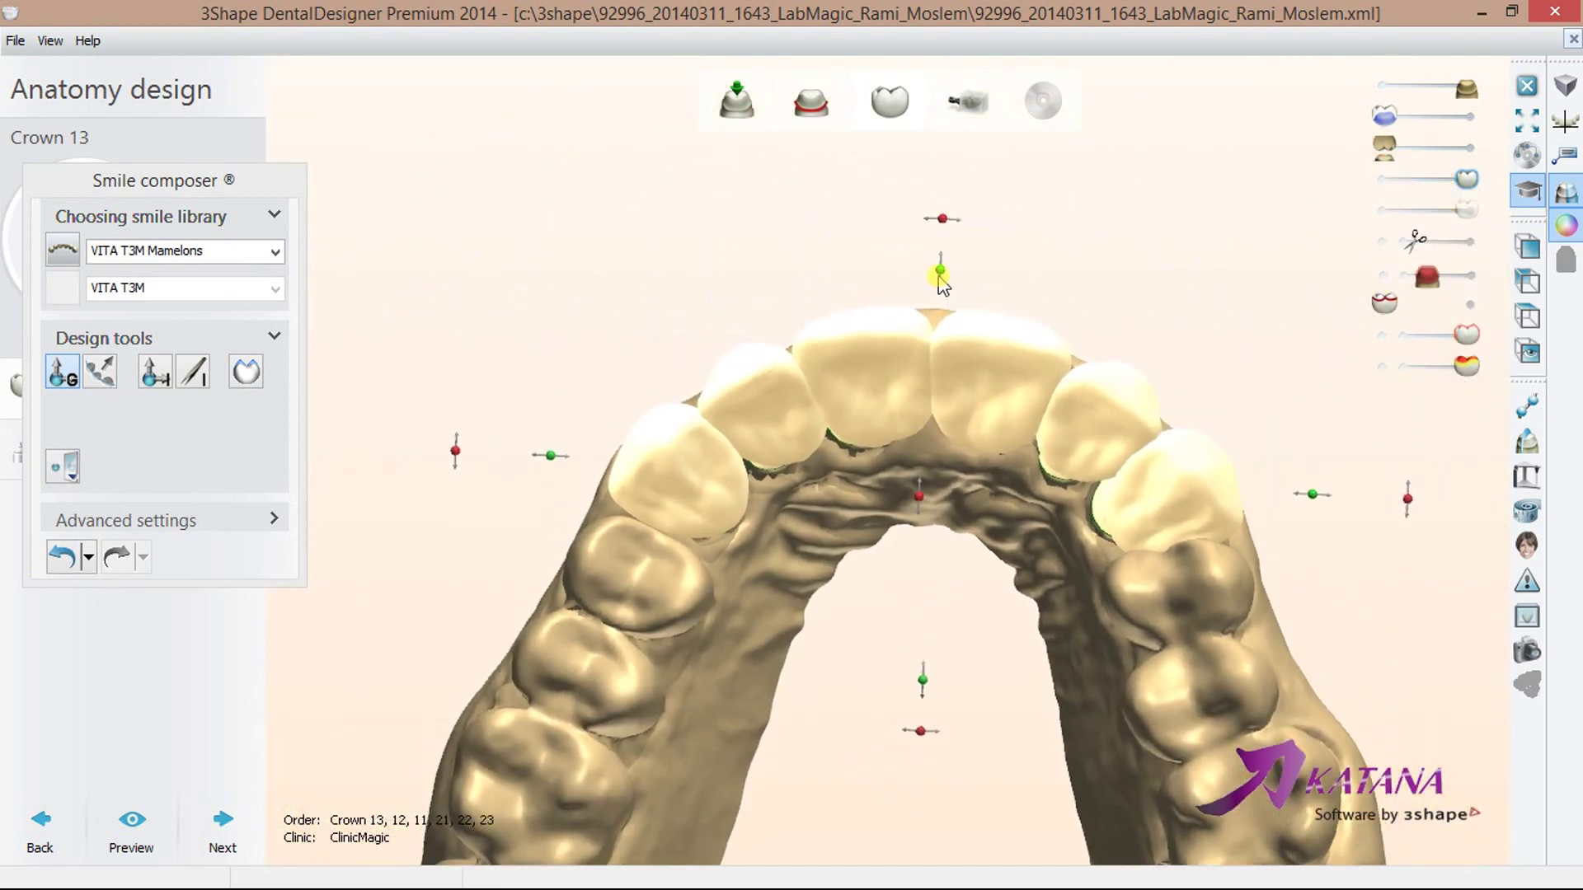
pyautogui.moveTo(939, 272); pyautogui.dragTo(940, 285)
pyautogui.moveTo(1312, 501); pyautogui.dragTo(1310, 500)
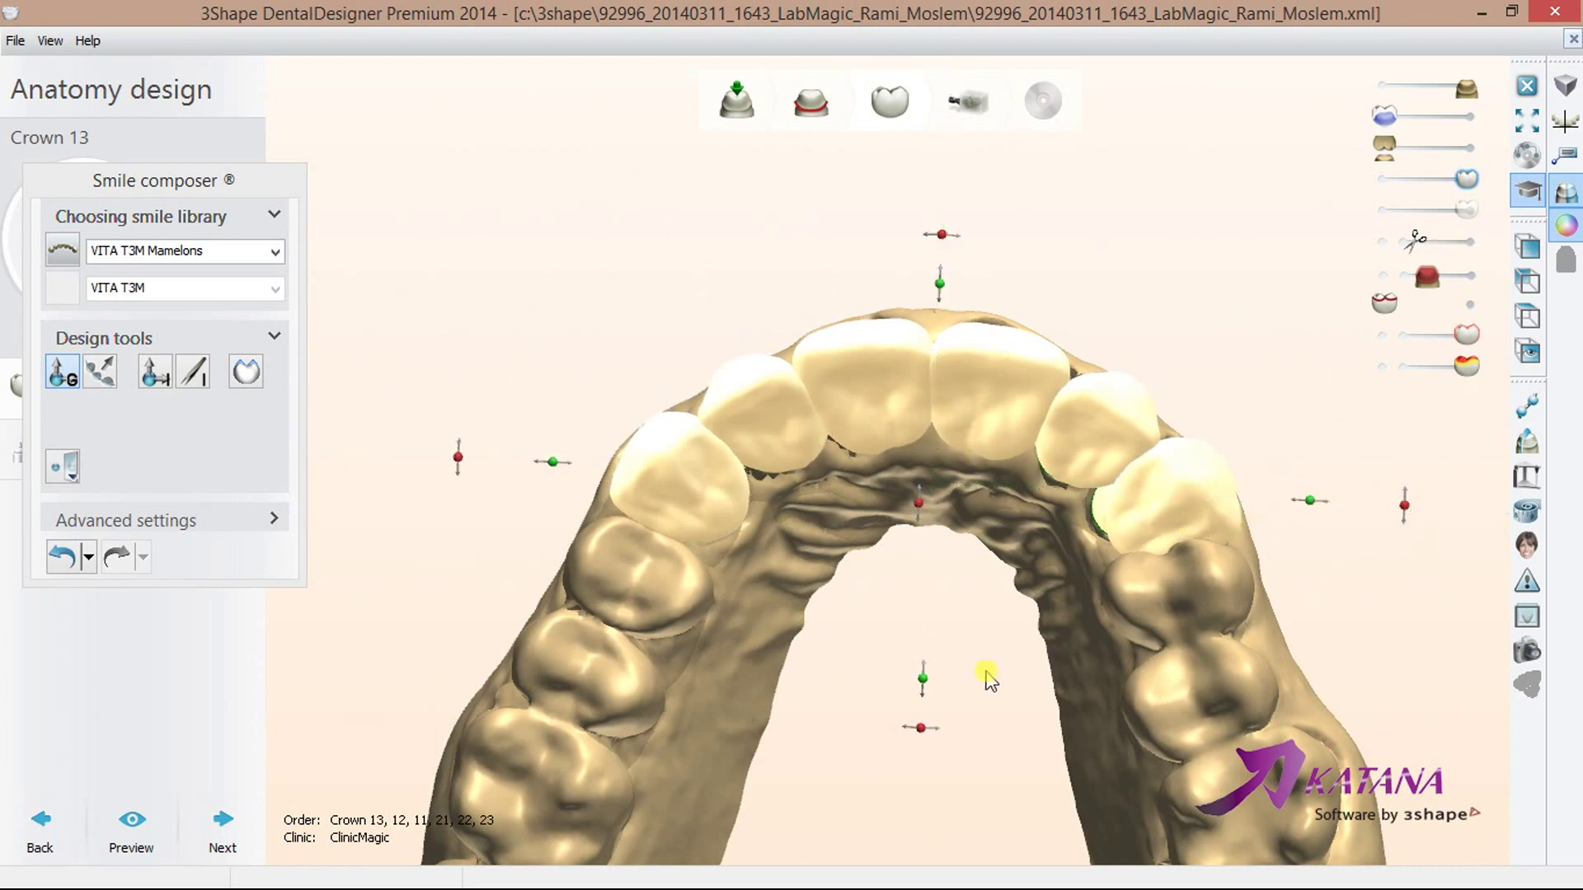
pyautogui.moveTo(923, 679); pyautogui.dragTo(924, 655)
pyautogui.moveTo(550, 455); pyautogui.dragTo(558, 449)
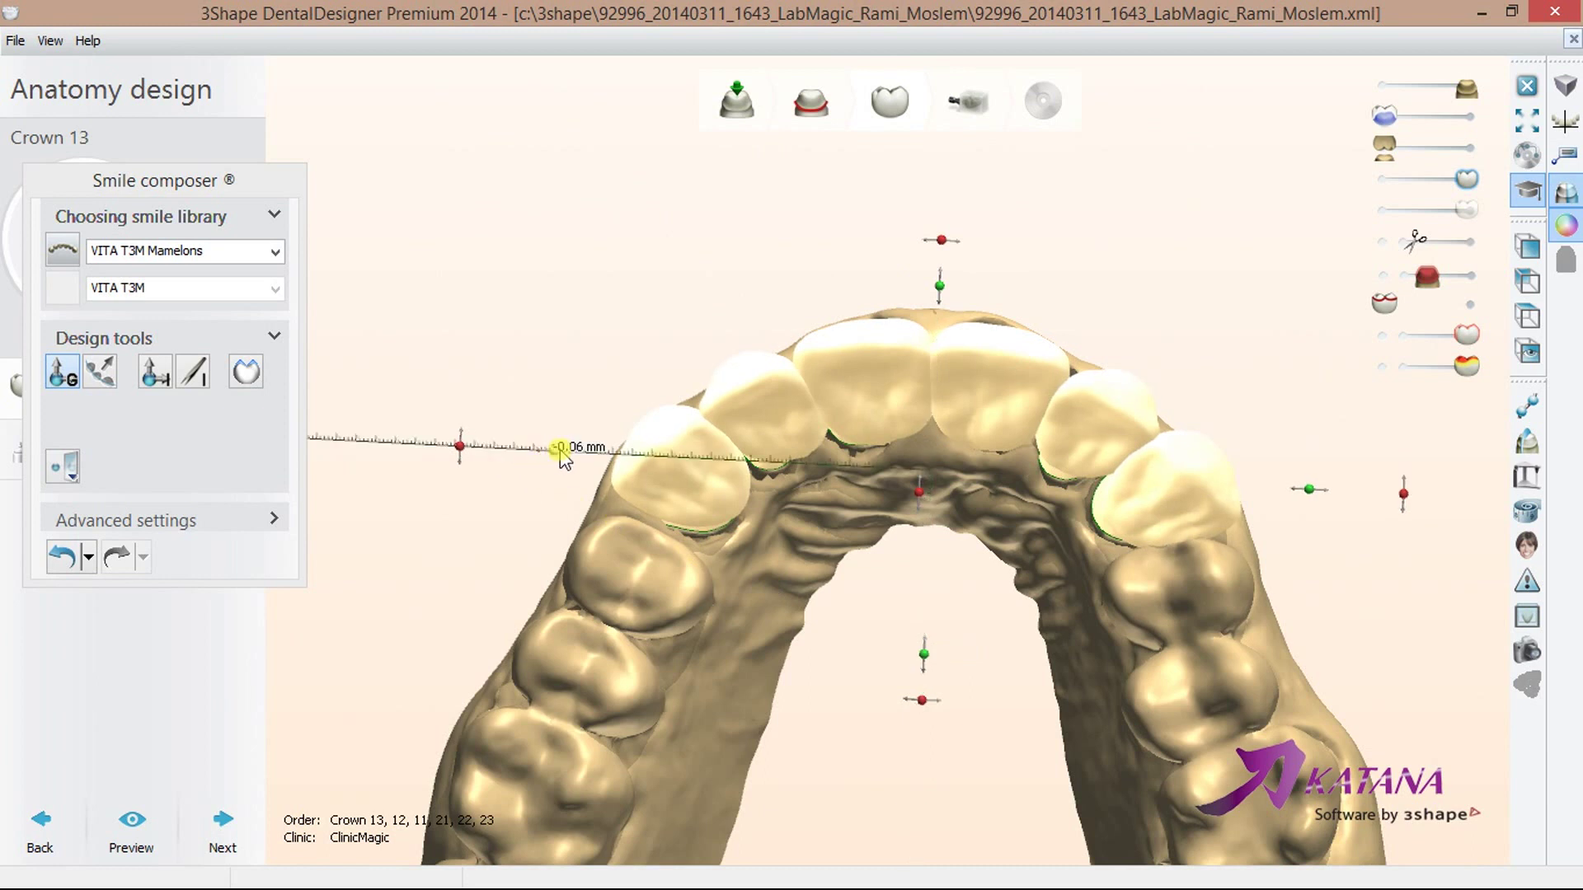
pyautogui.moveTo(1047, 283); pyautogui.dragTo(1028, 485, button='right')
pyautogui.moveTo(1026, 474)
pyautogui.mouseDown(button='right')
pyautogui.moveTo(1047, 361)
pyautogui.moveTo(1036, 426)
pyautogui.mouseUp(button='right')
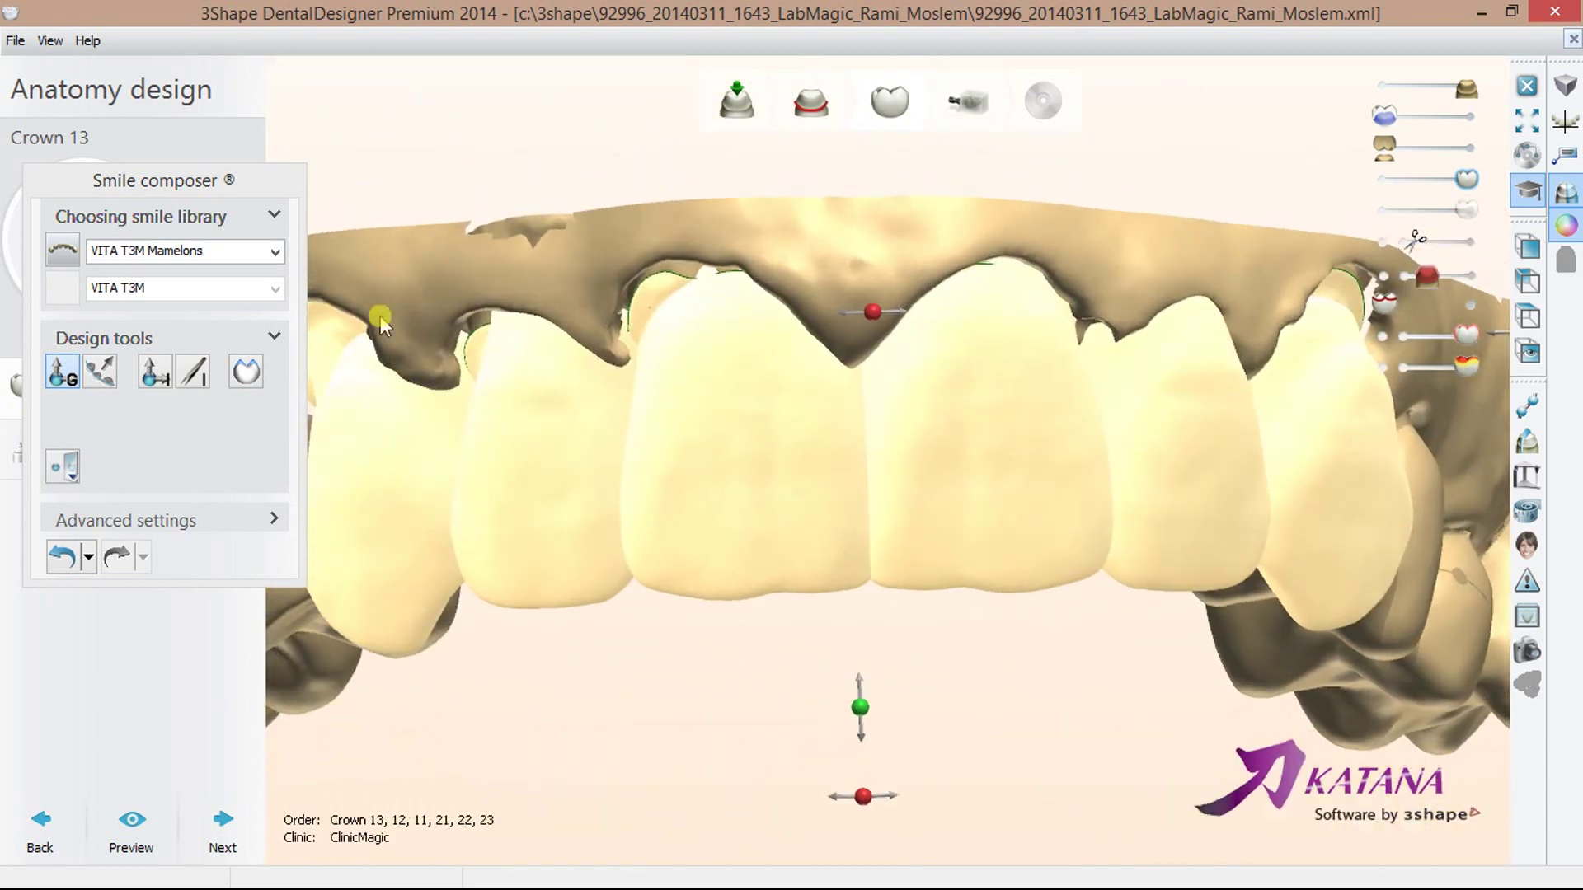
# - Apply the VITA T3M RealView smile library to crowns 13–23, then enlarge them from the occlusal view
pyautogui.click(275, 251)
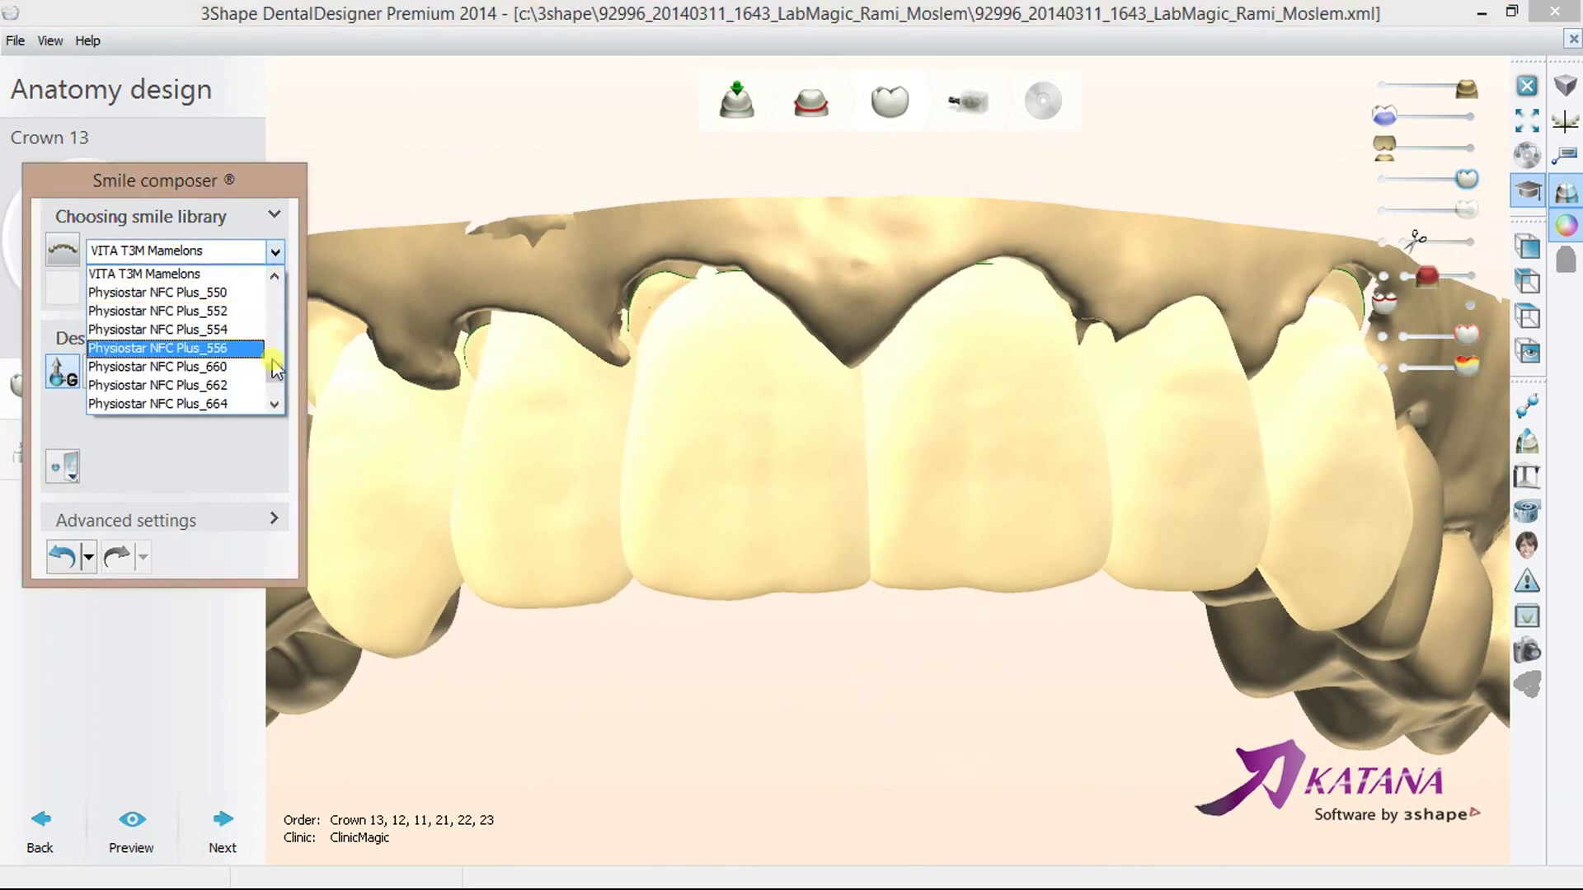
pyautogui.moveTo(275, 374)
pyautogui.mouseDown()
pyautogui.moveTo(272, 400)
pyautogui.moveTo(264, 335)
pyautogui.mouseUp()
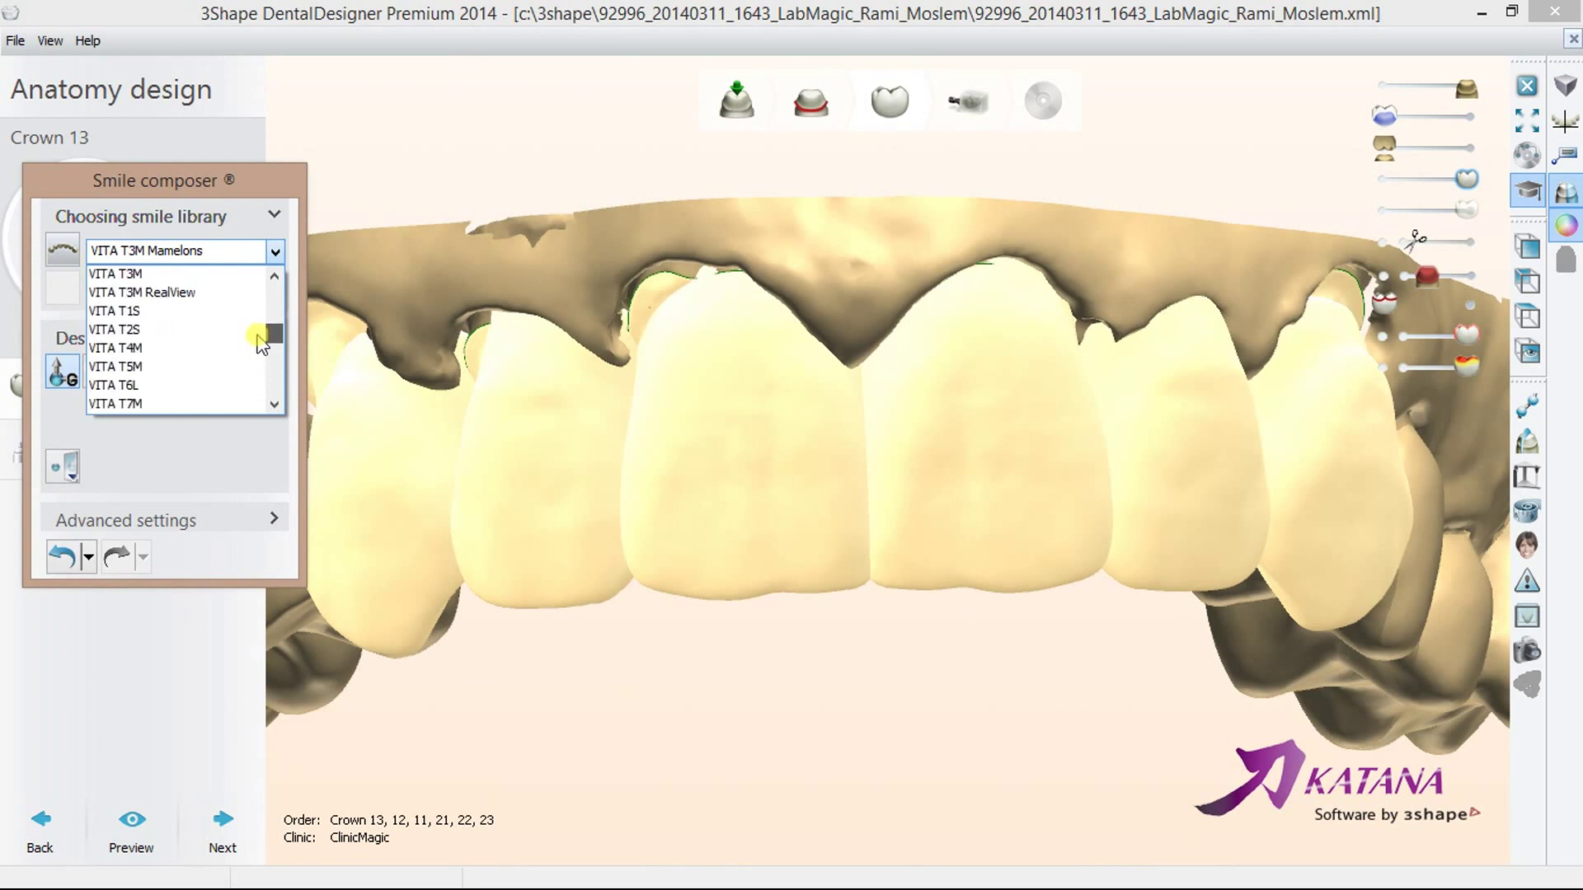
pyautogui.click(221, 294)
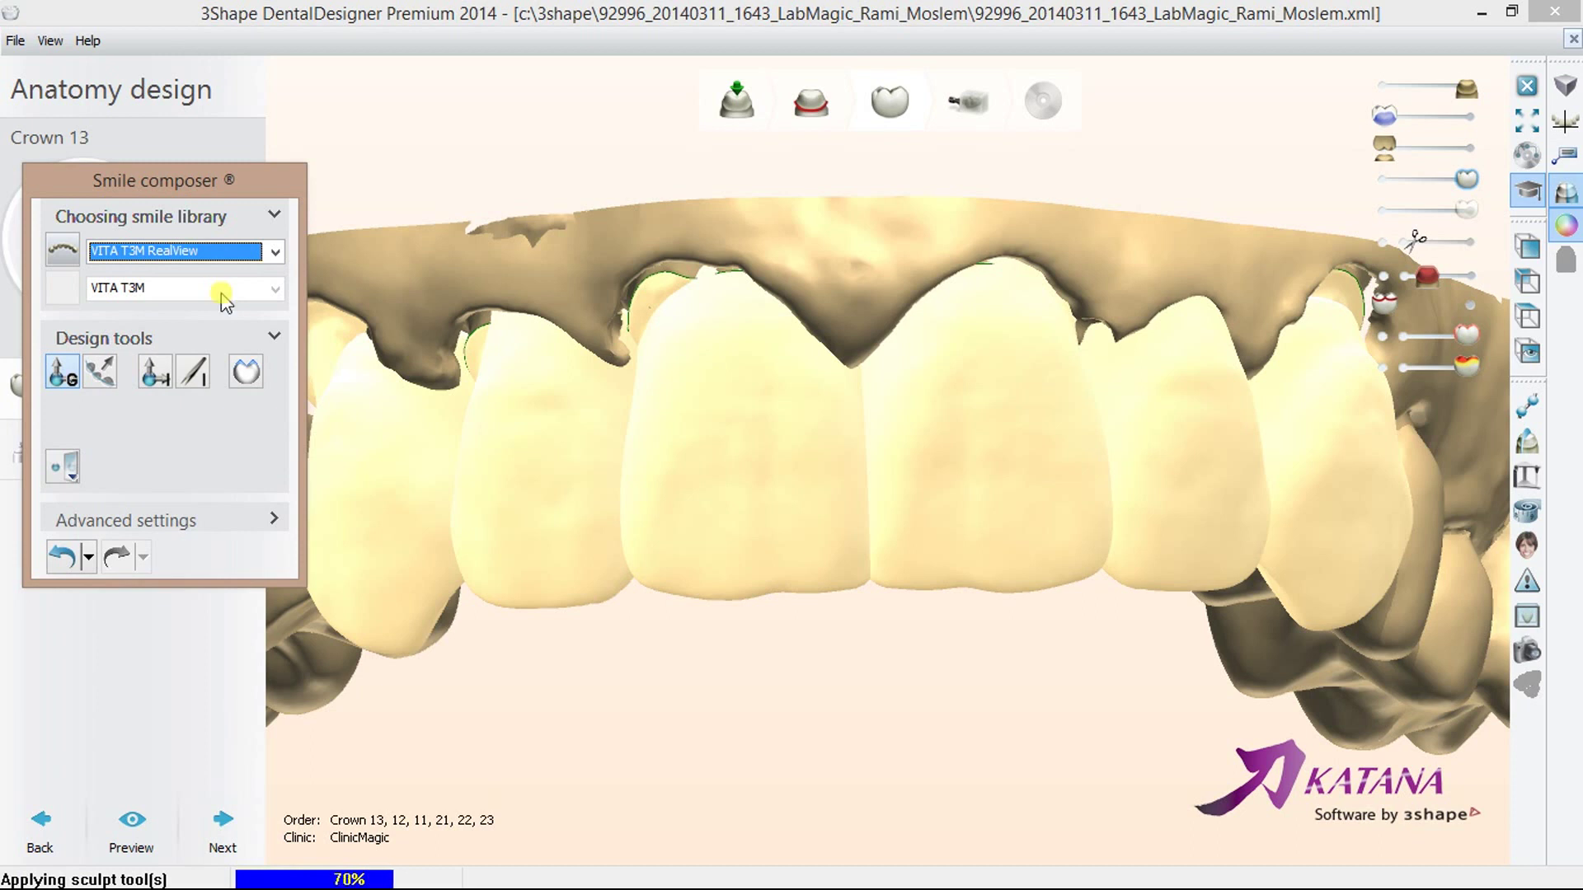
pyautogui.moveTo(726, 449); pyautogui.dragTo(863, 319, button='right')
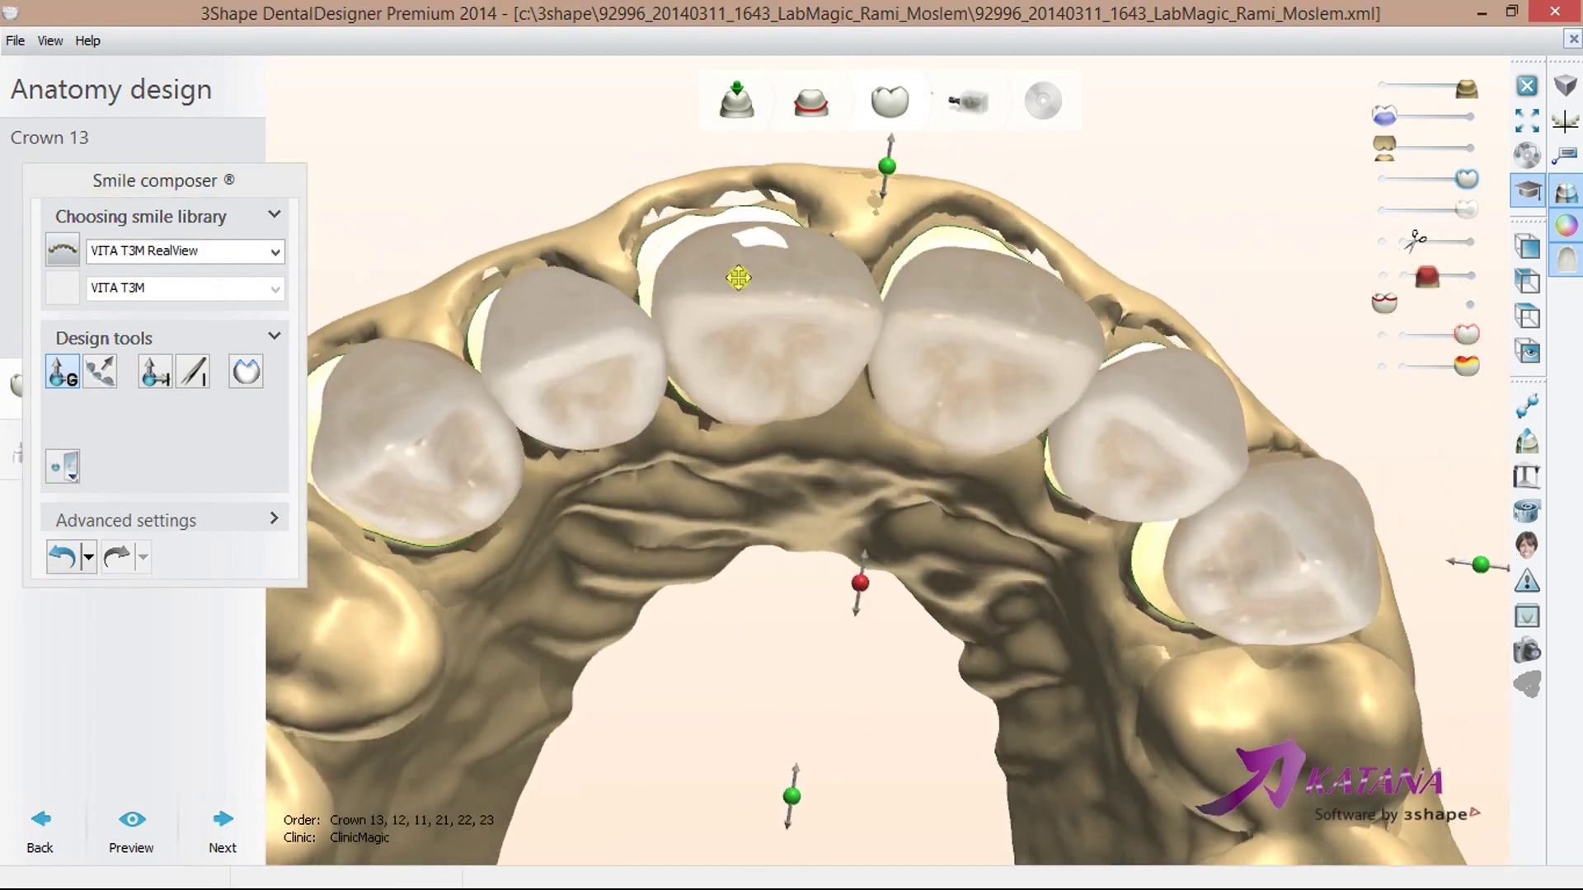
pyautogui.moveTo(863, 320); pyautogui.dragTo(866, 284)
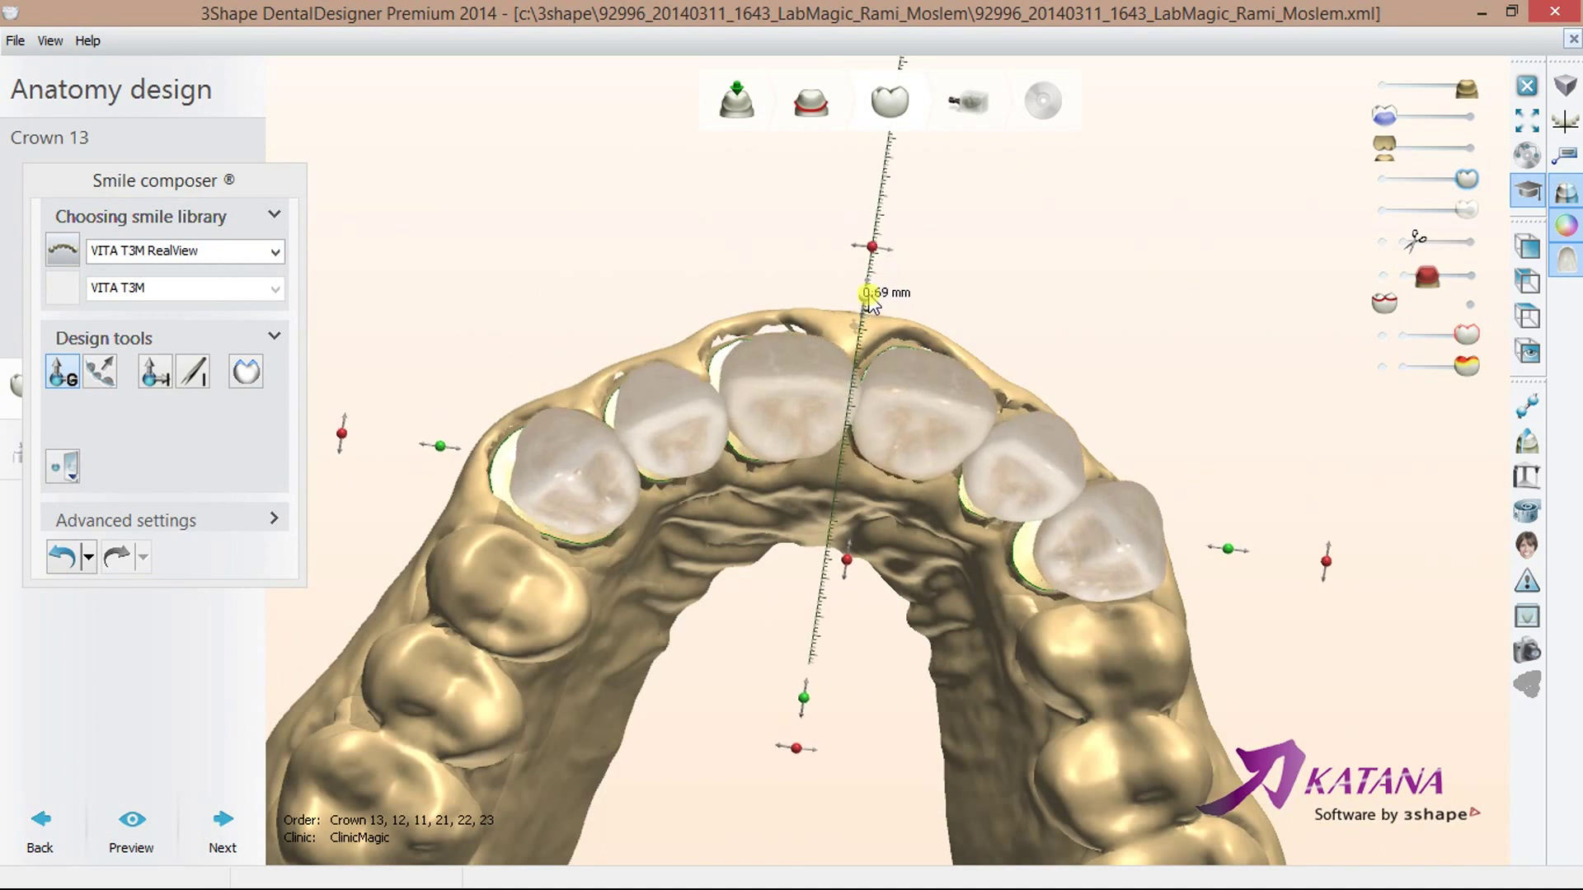